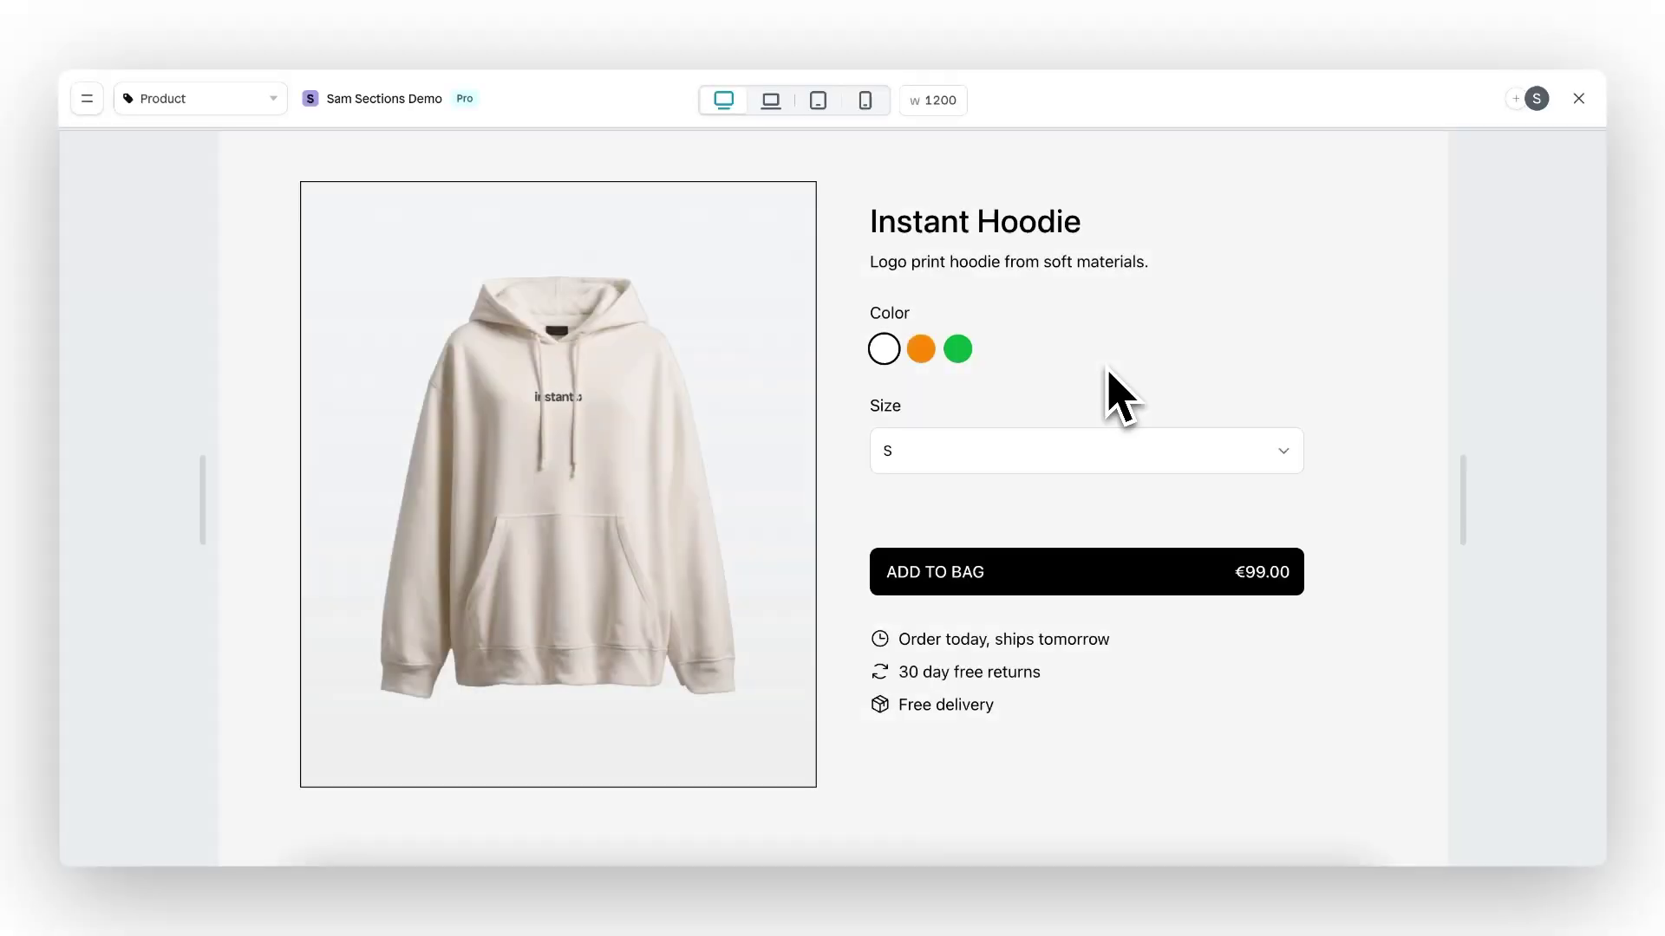
Step: Test the color swatches in the product page preview by switching the hoodie to orange, green and back to white
click(921, 349)
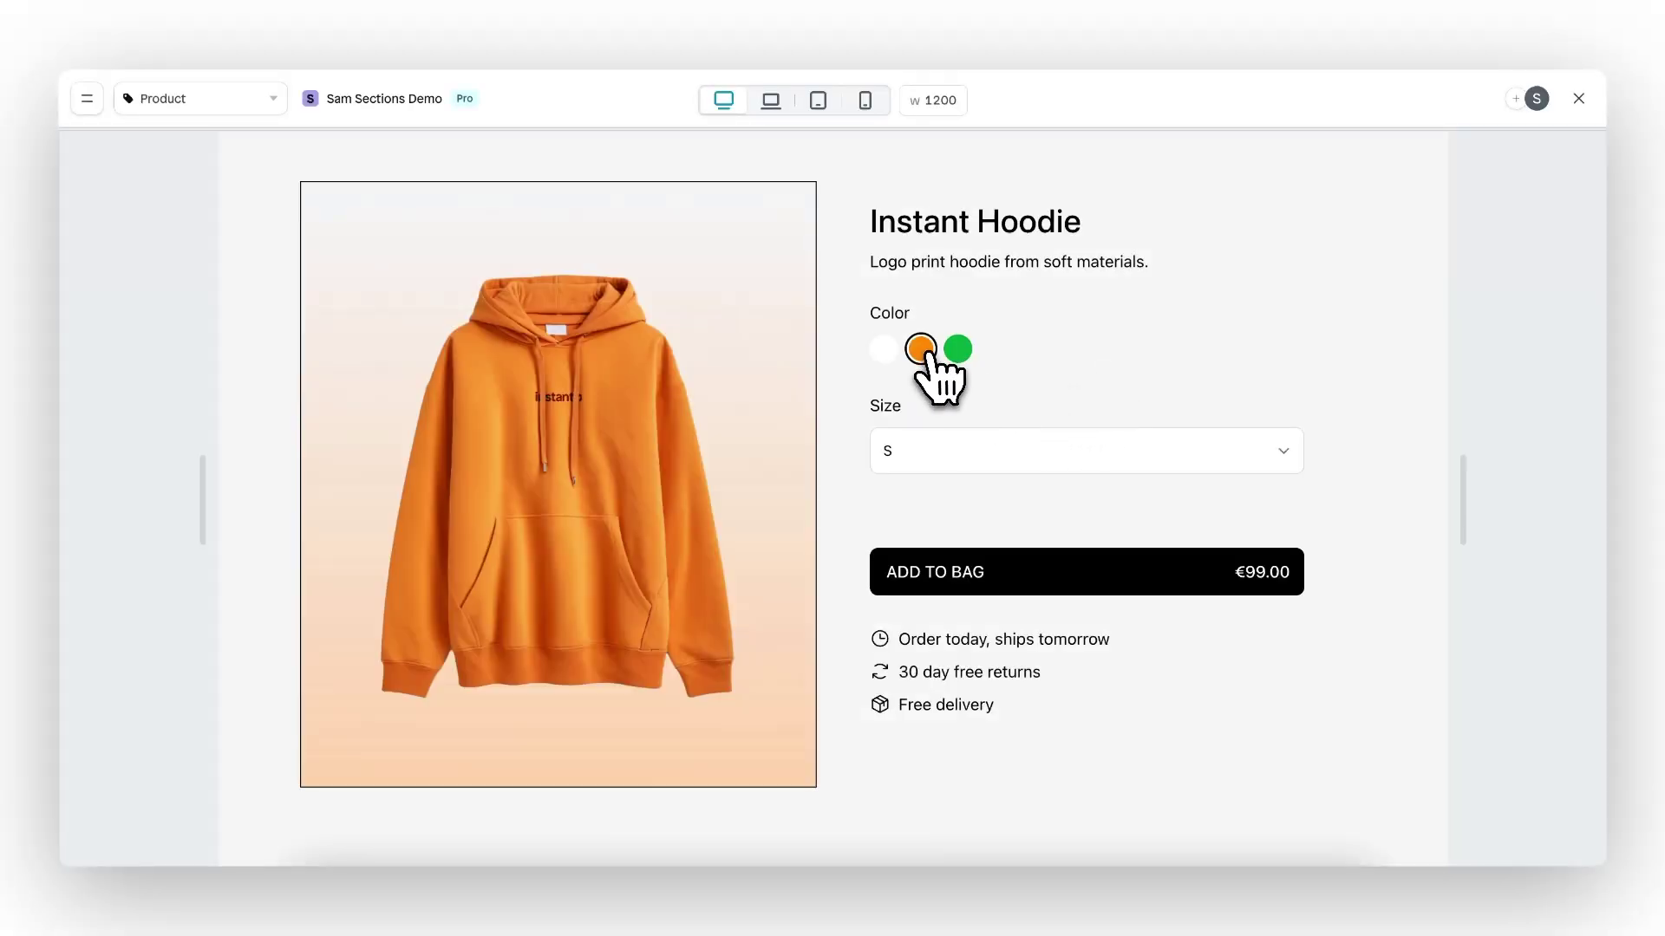
click(959, 350)
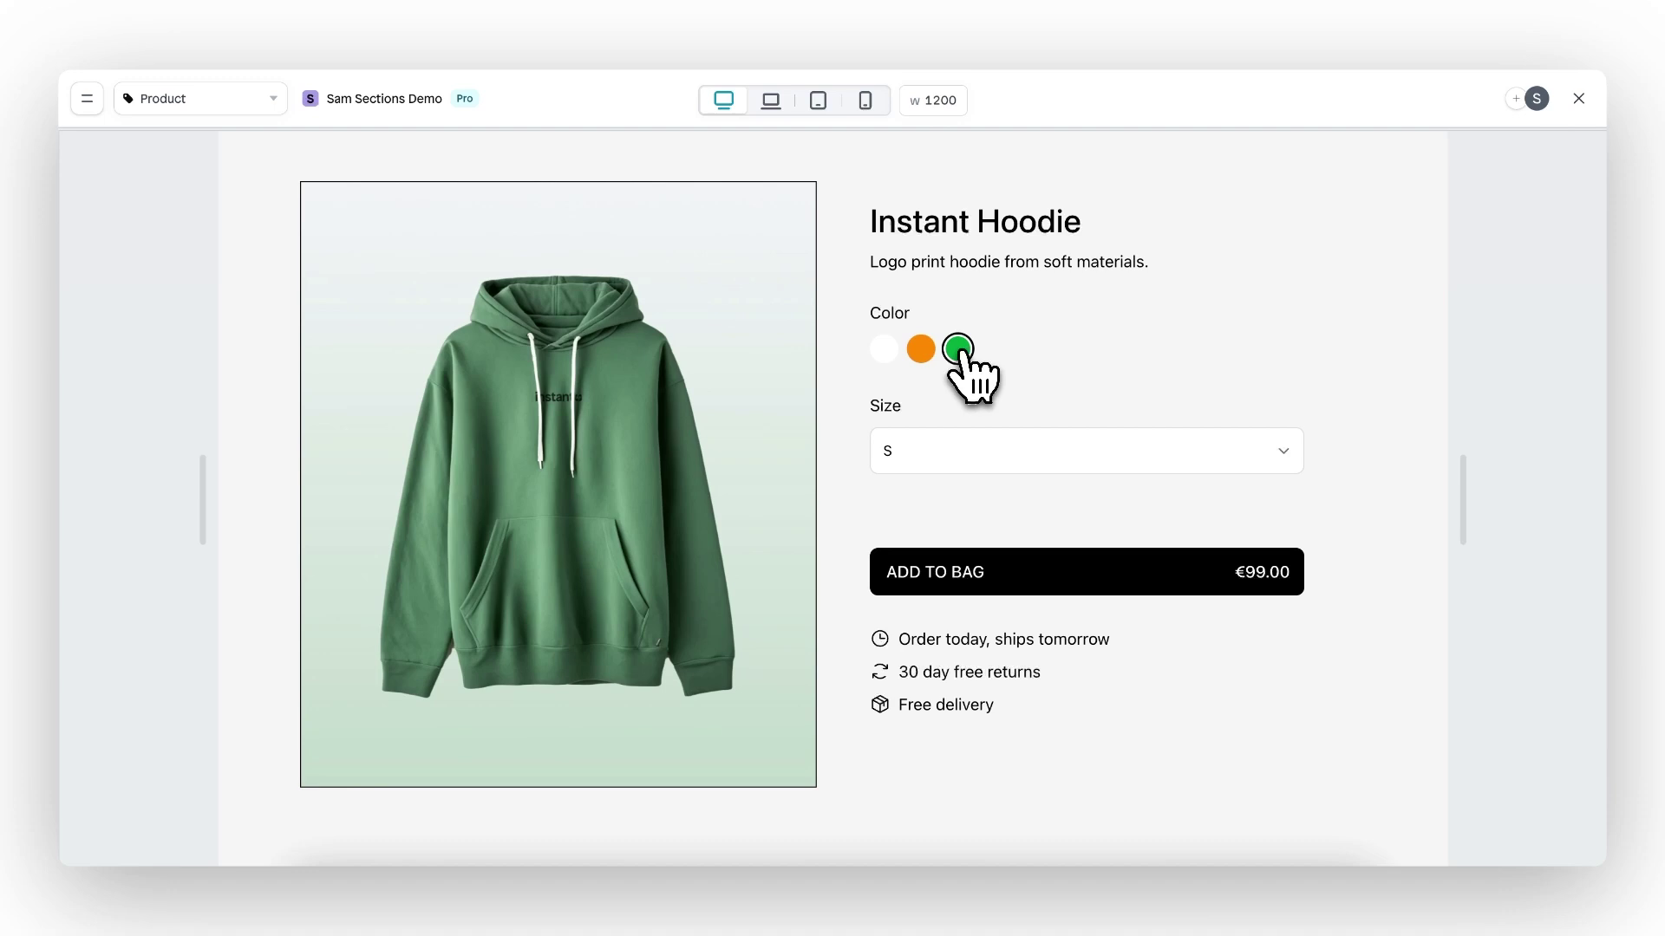
click(884, 354)
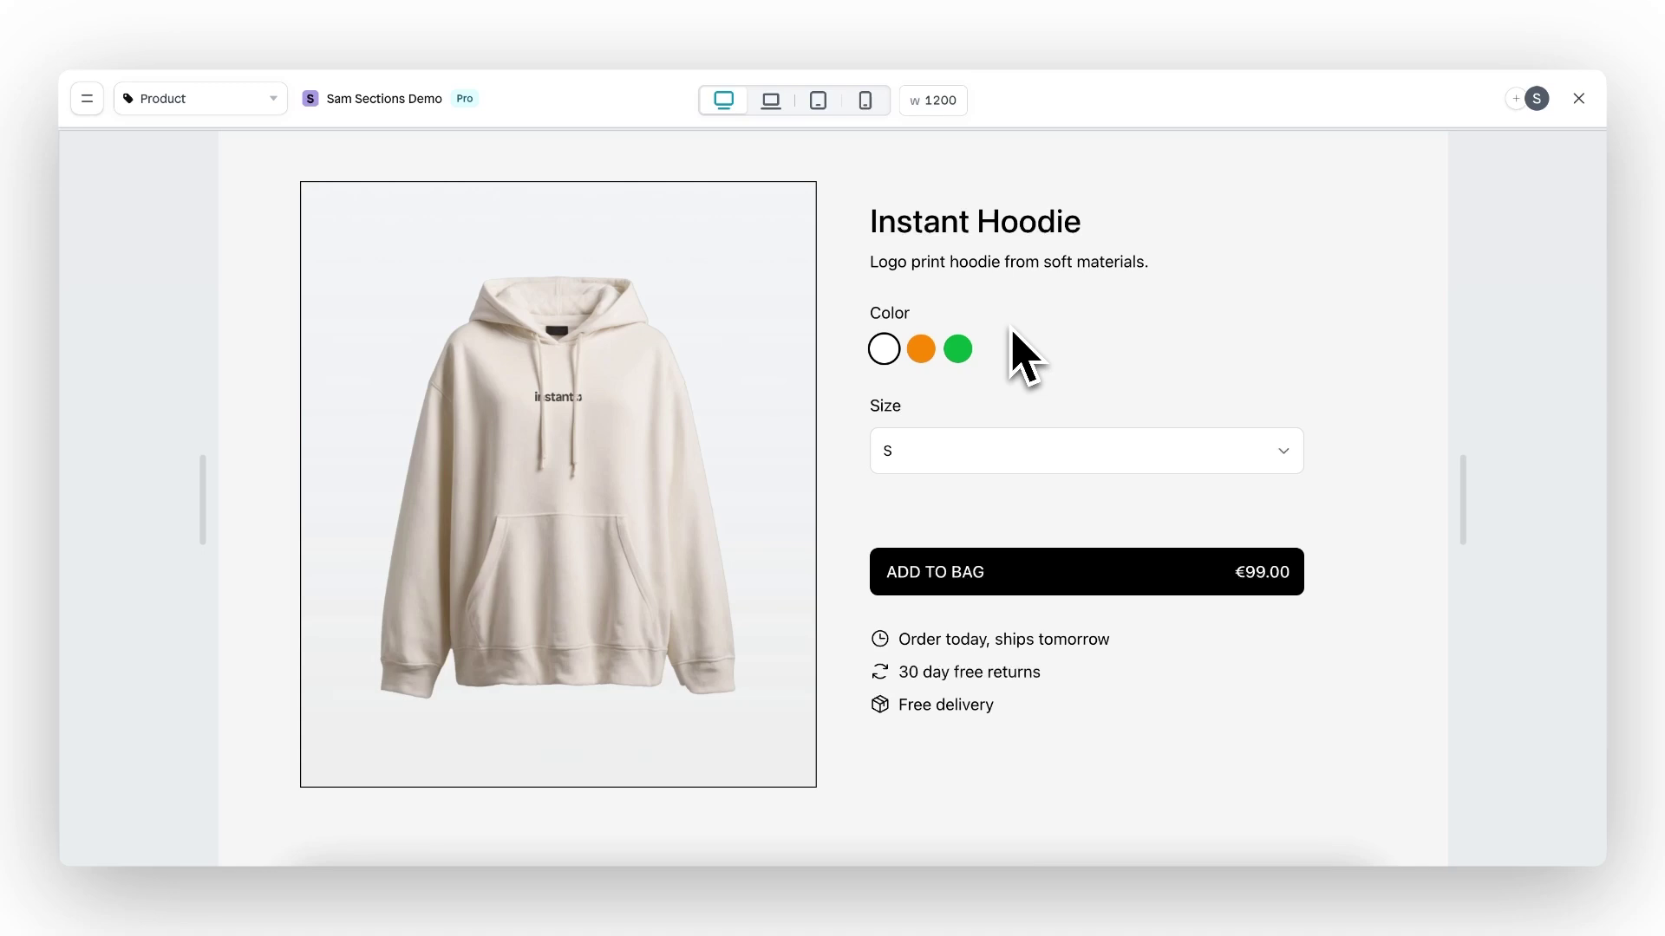
key(Escape)
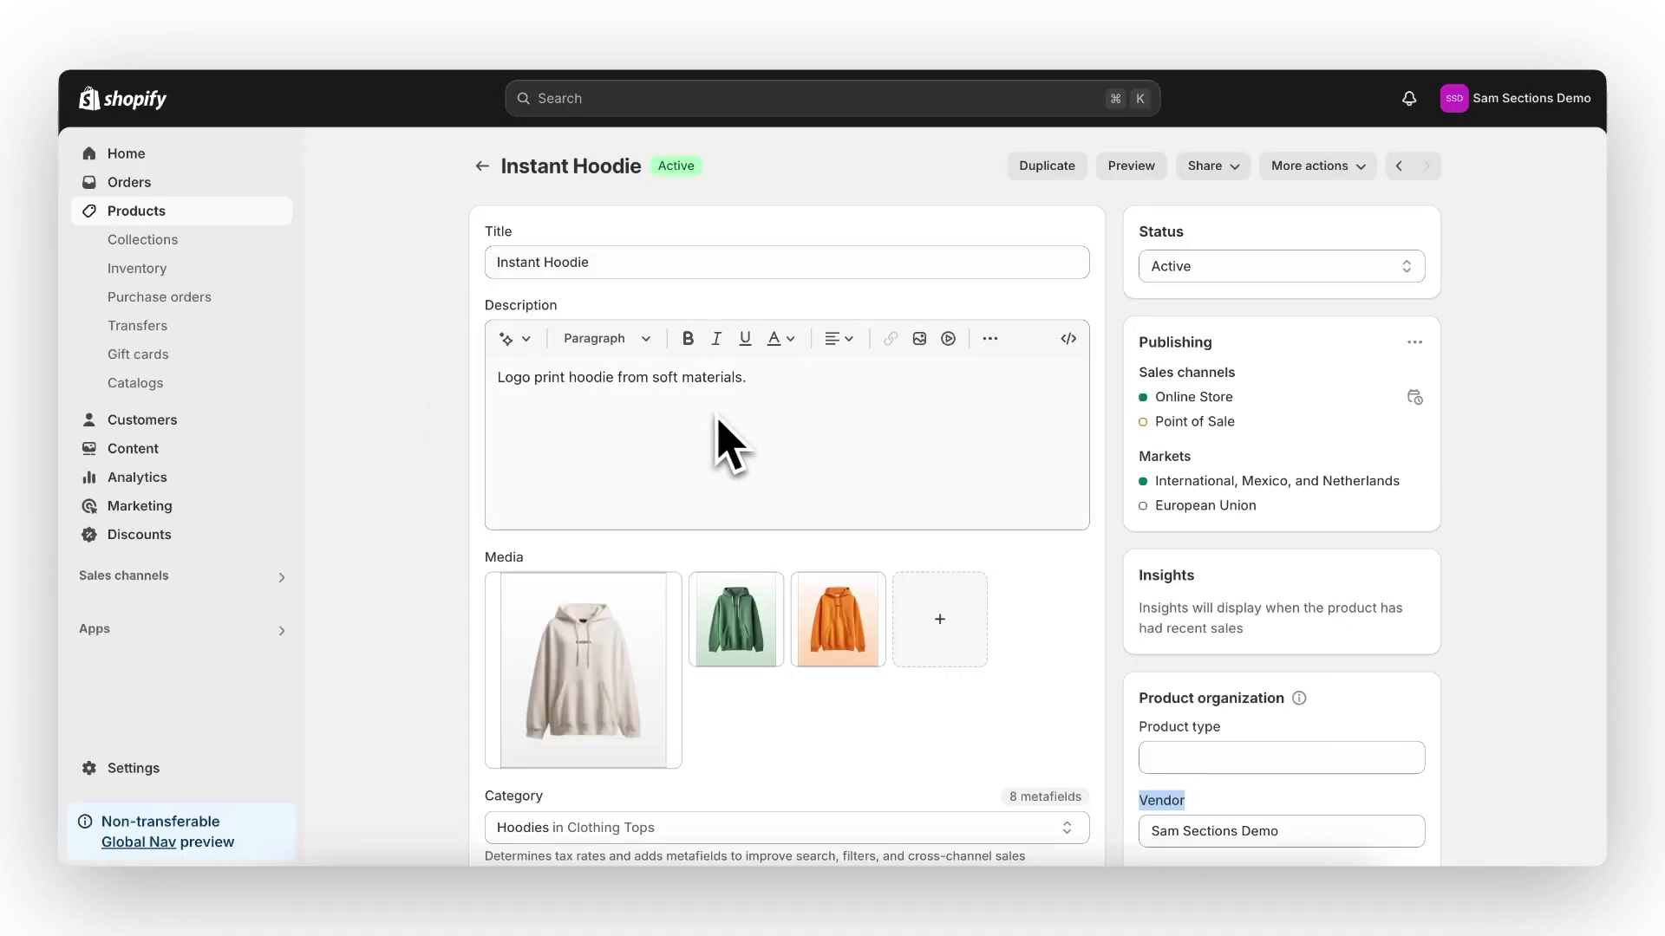
Step: In the Shopify admin, close the Color option editor and examine the hoodie's variants and category metafields
scroll(776, 446, down, 7)
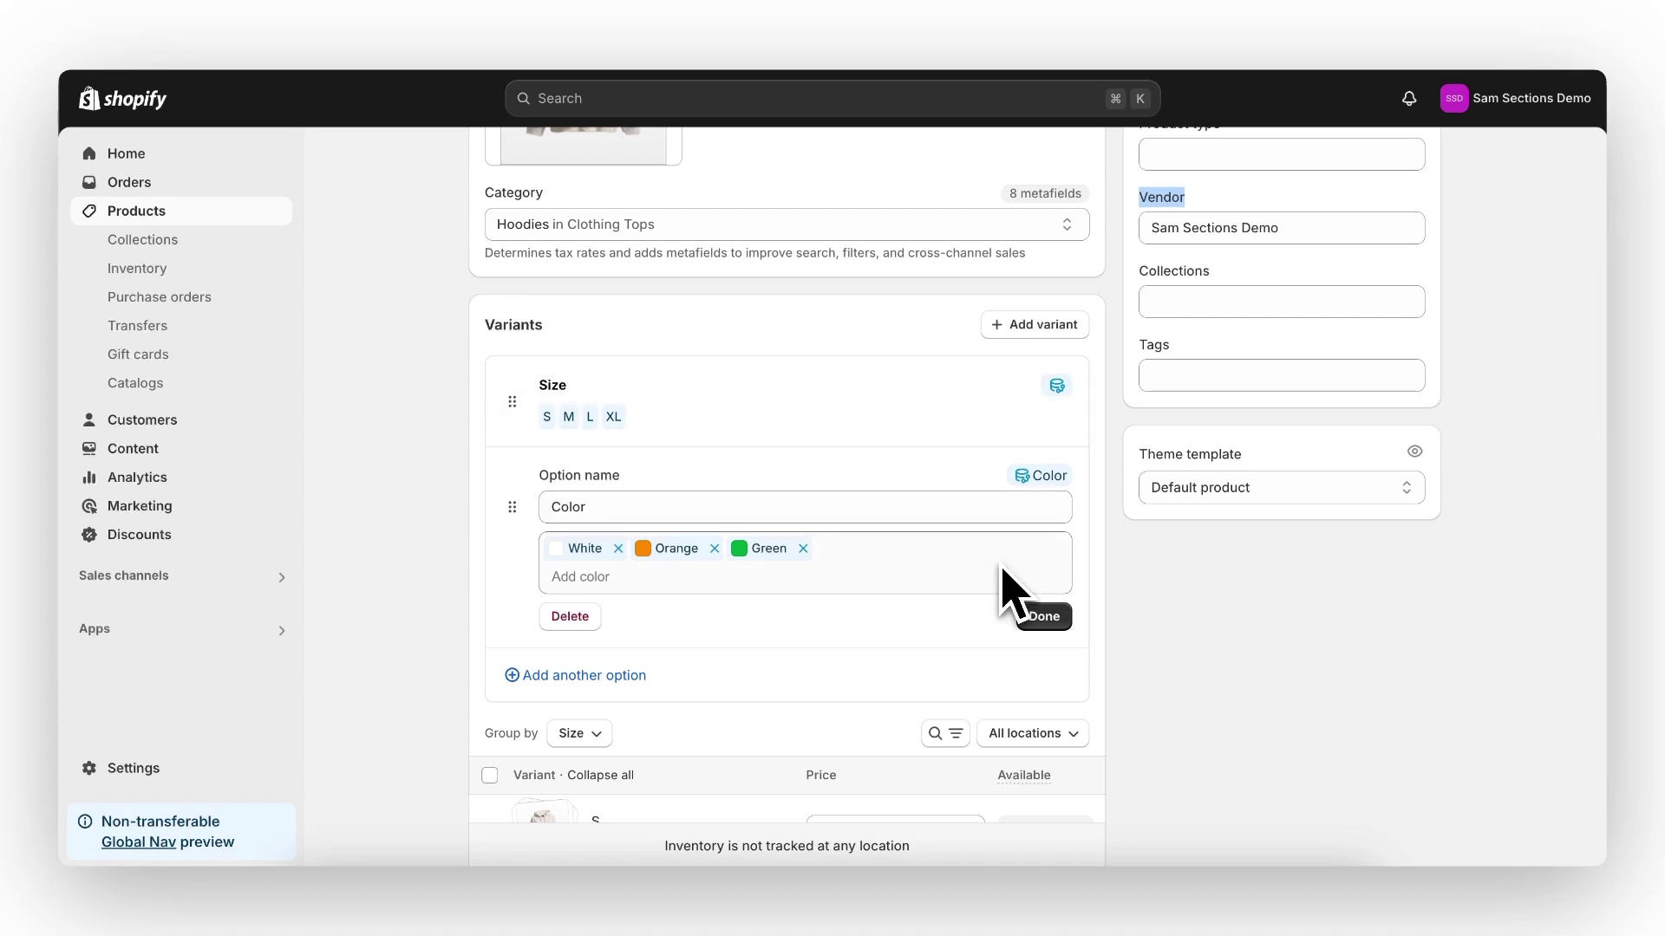
click(1049, 617)
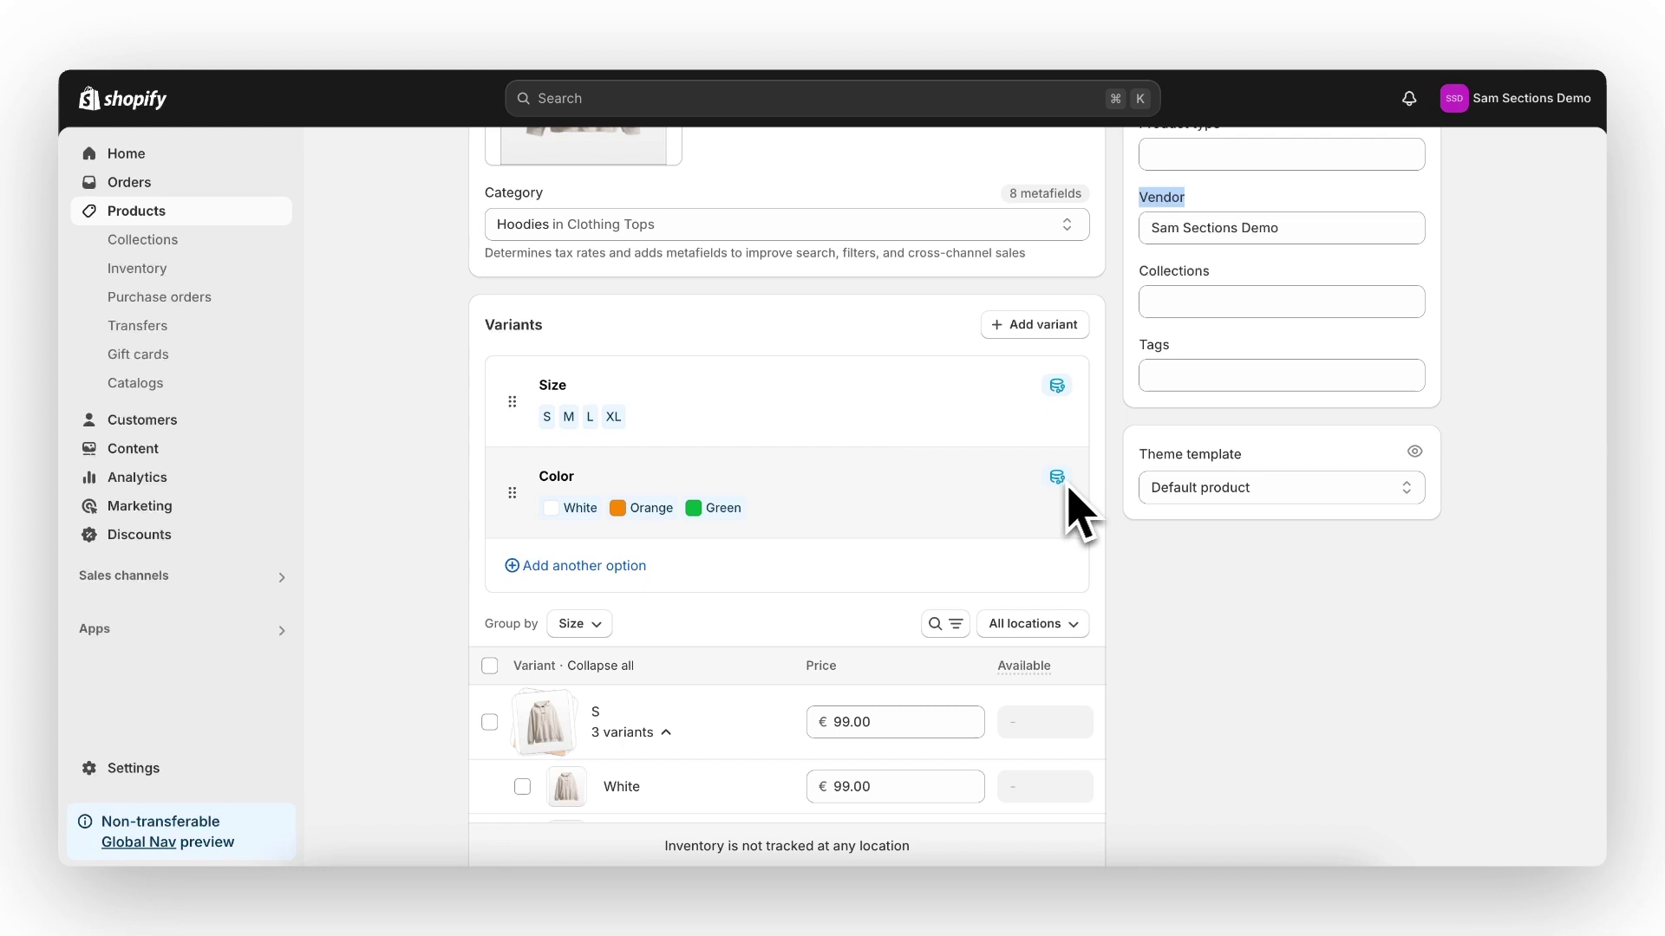
scroll(1104, 572, down, 8)
scroll(1110, 576, down, 7)
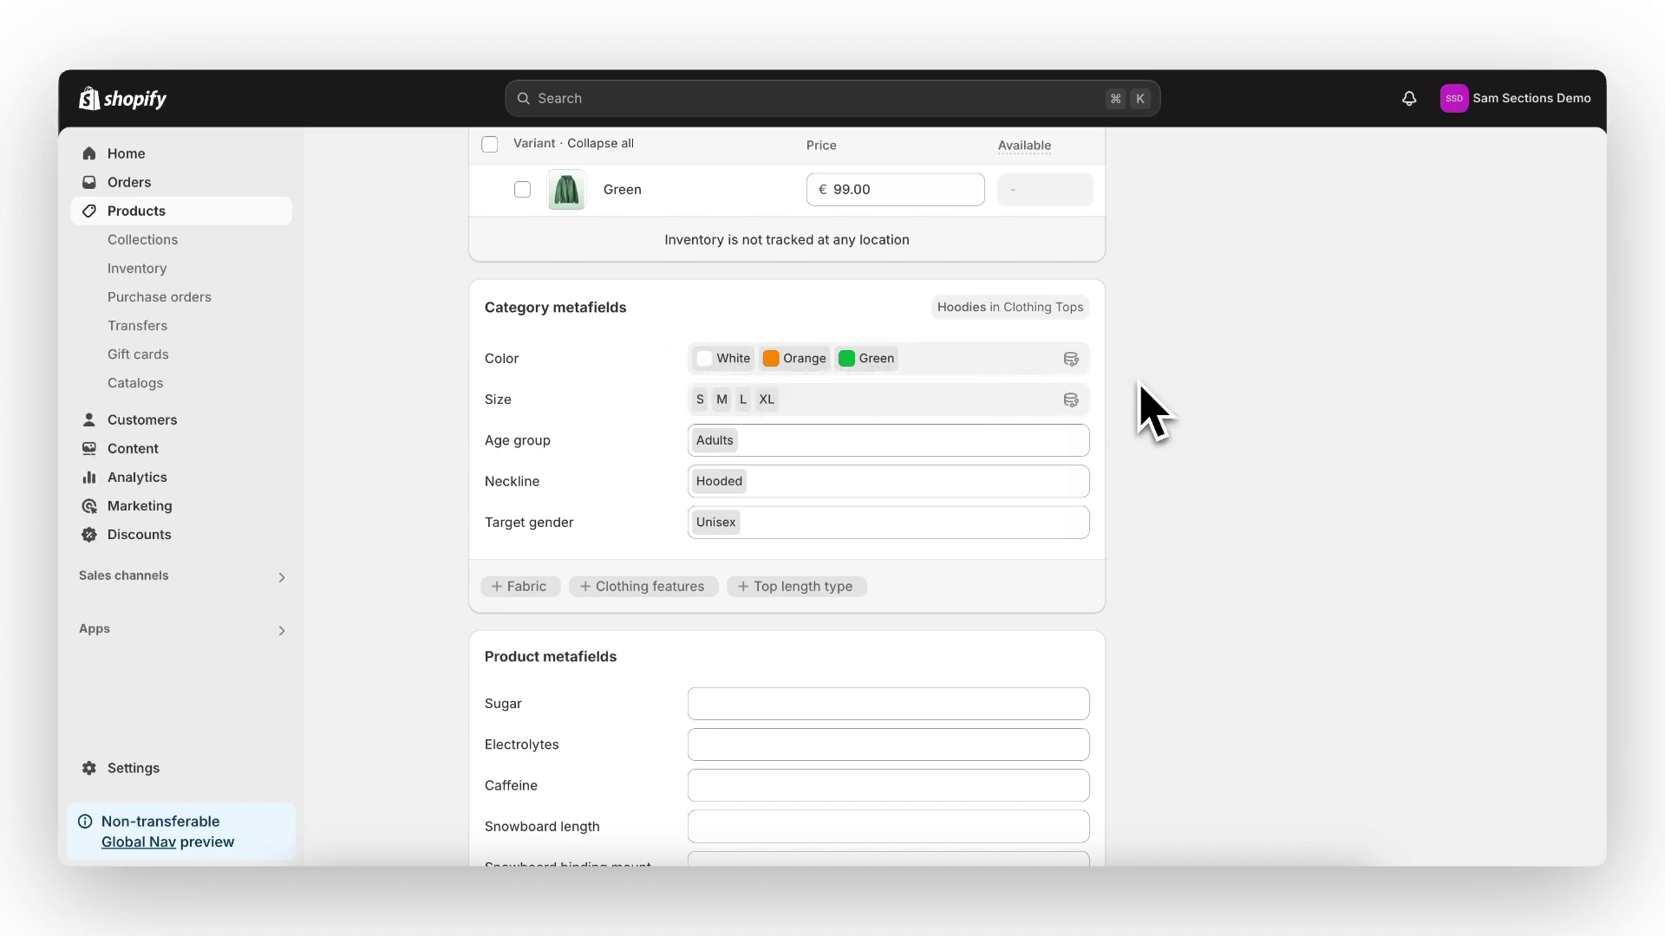
scroll(1150, 412, up, 10)
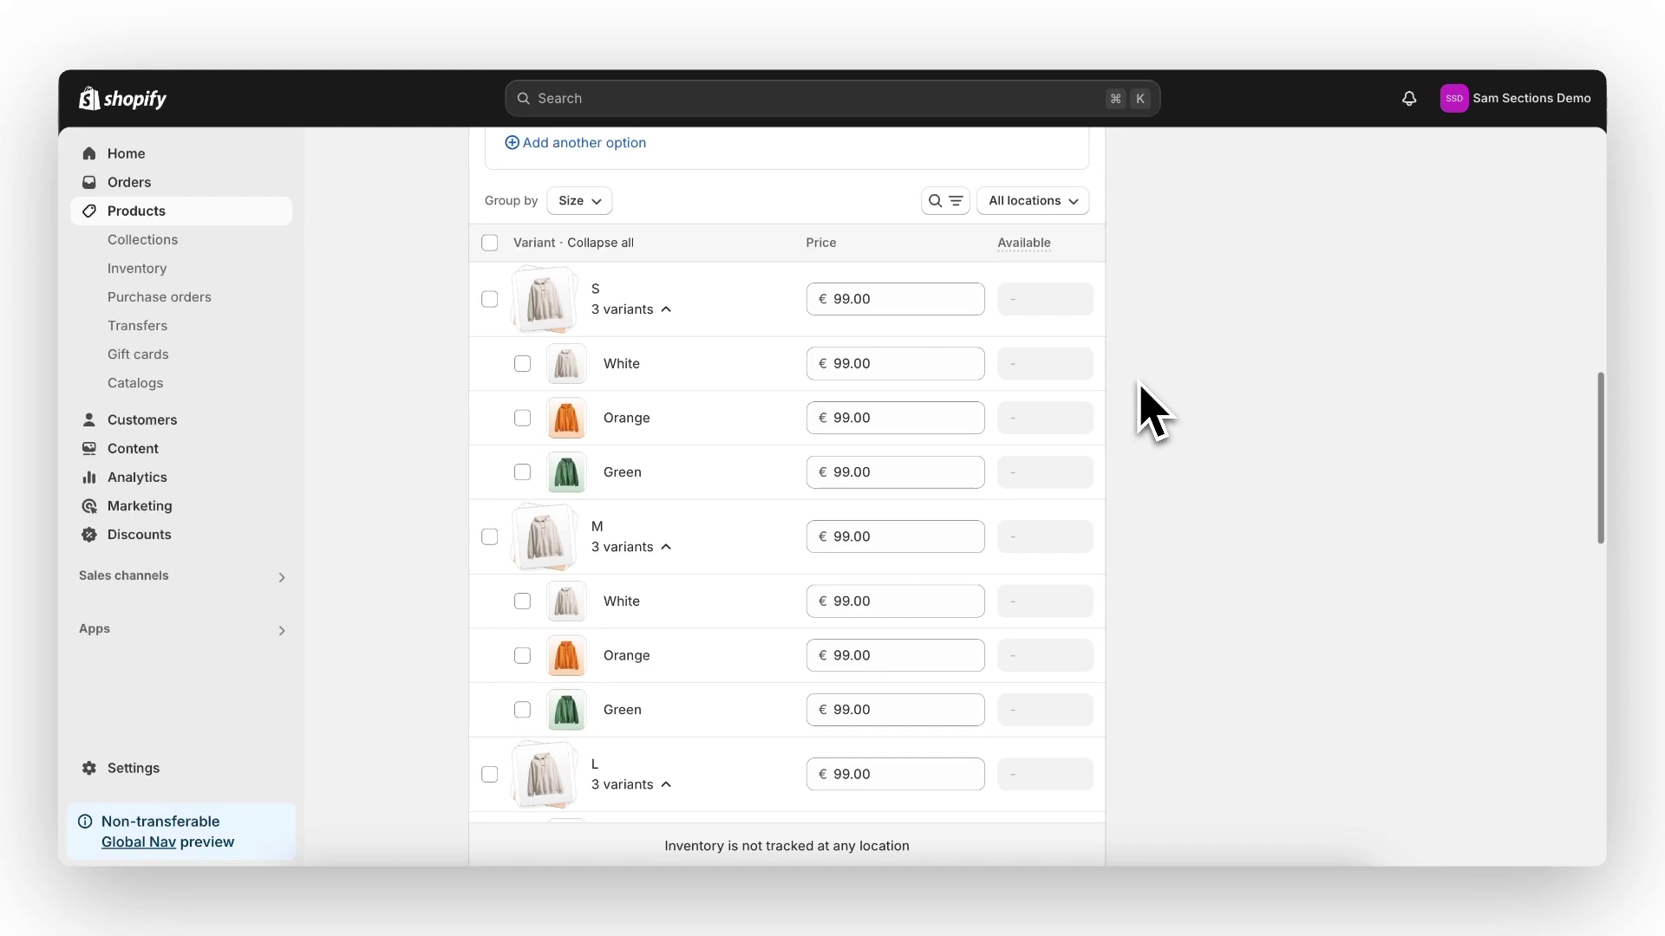
scroll(1150, 412, up, 2)
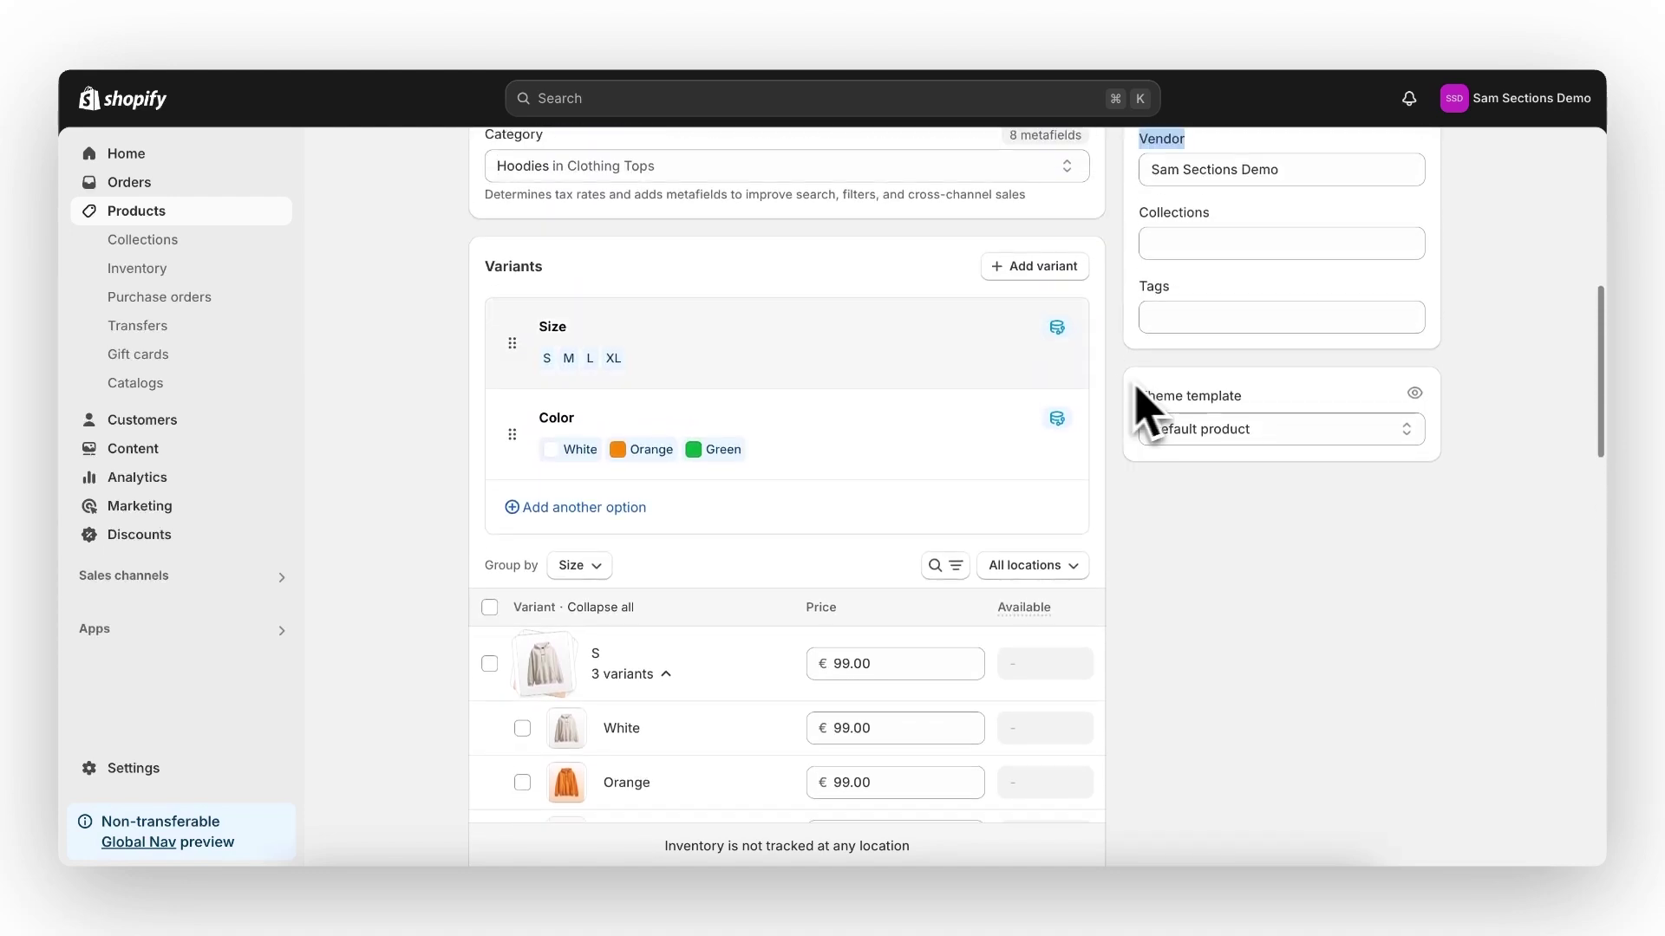
Step: Open the White value of the hoodie's Color variant option for editing
click(850, 452)
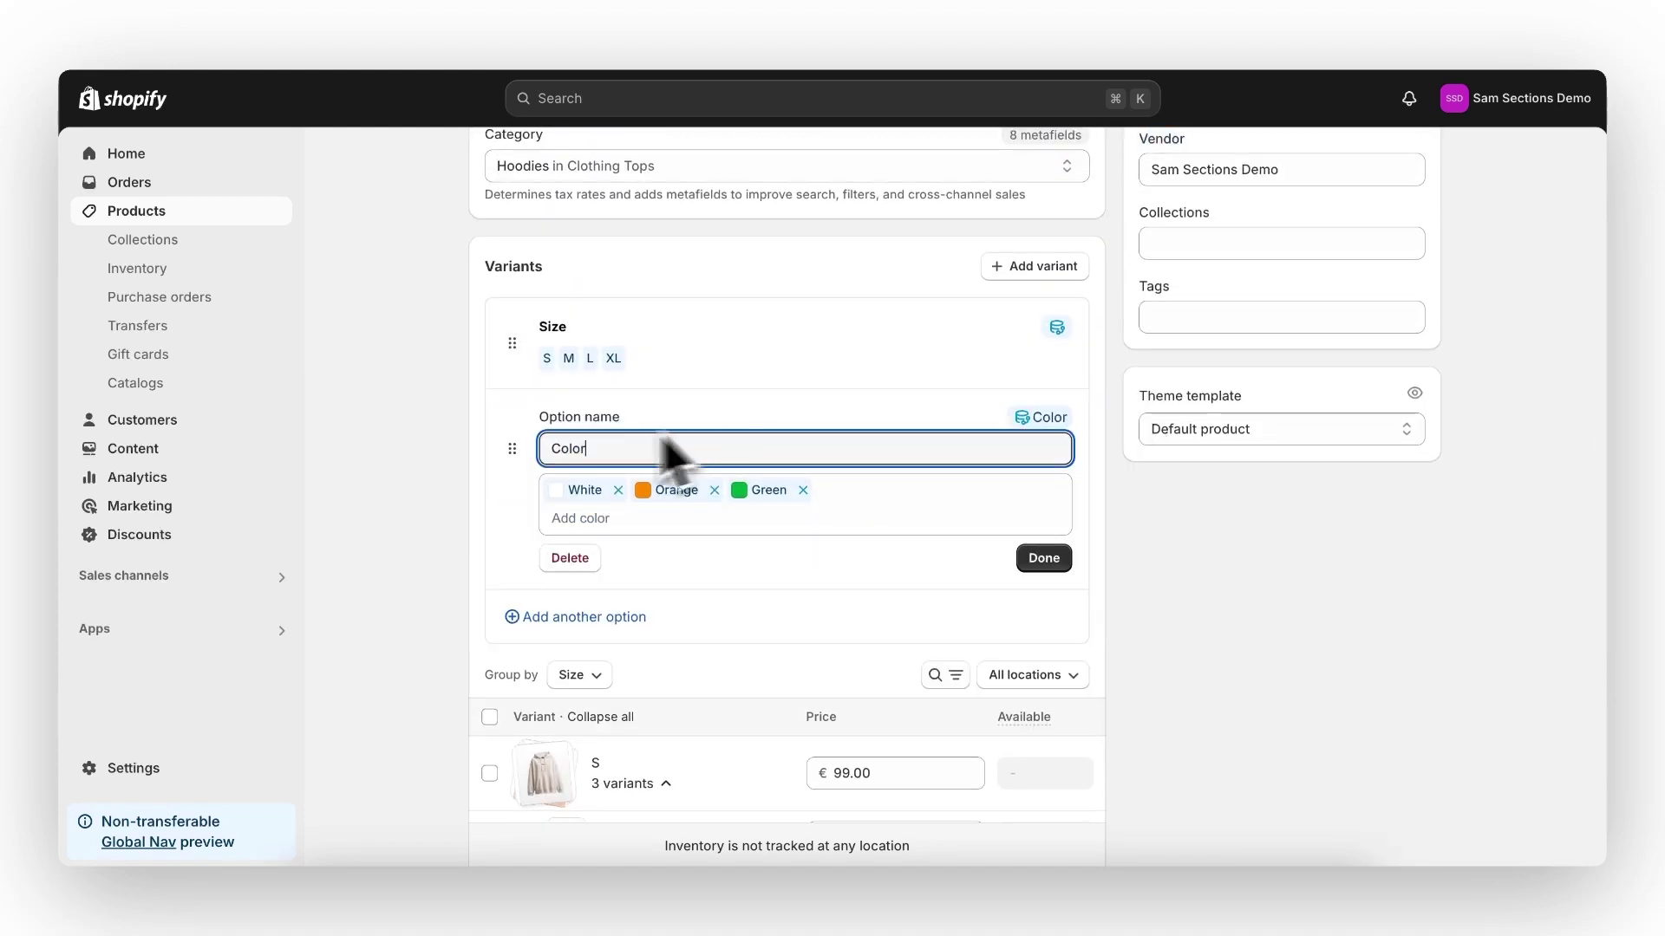
click(583, 495)
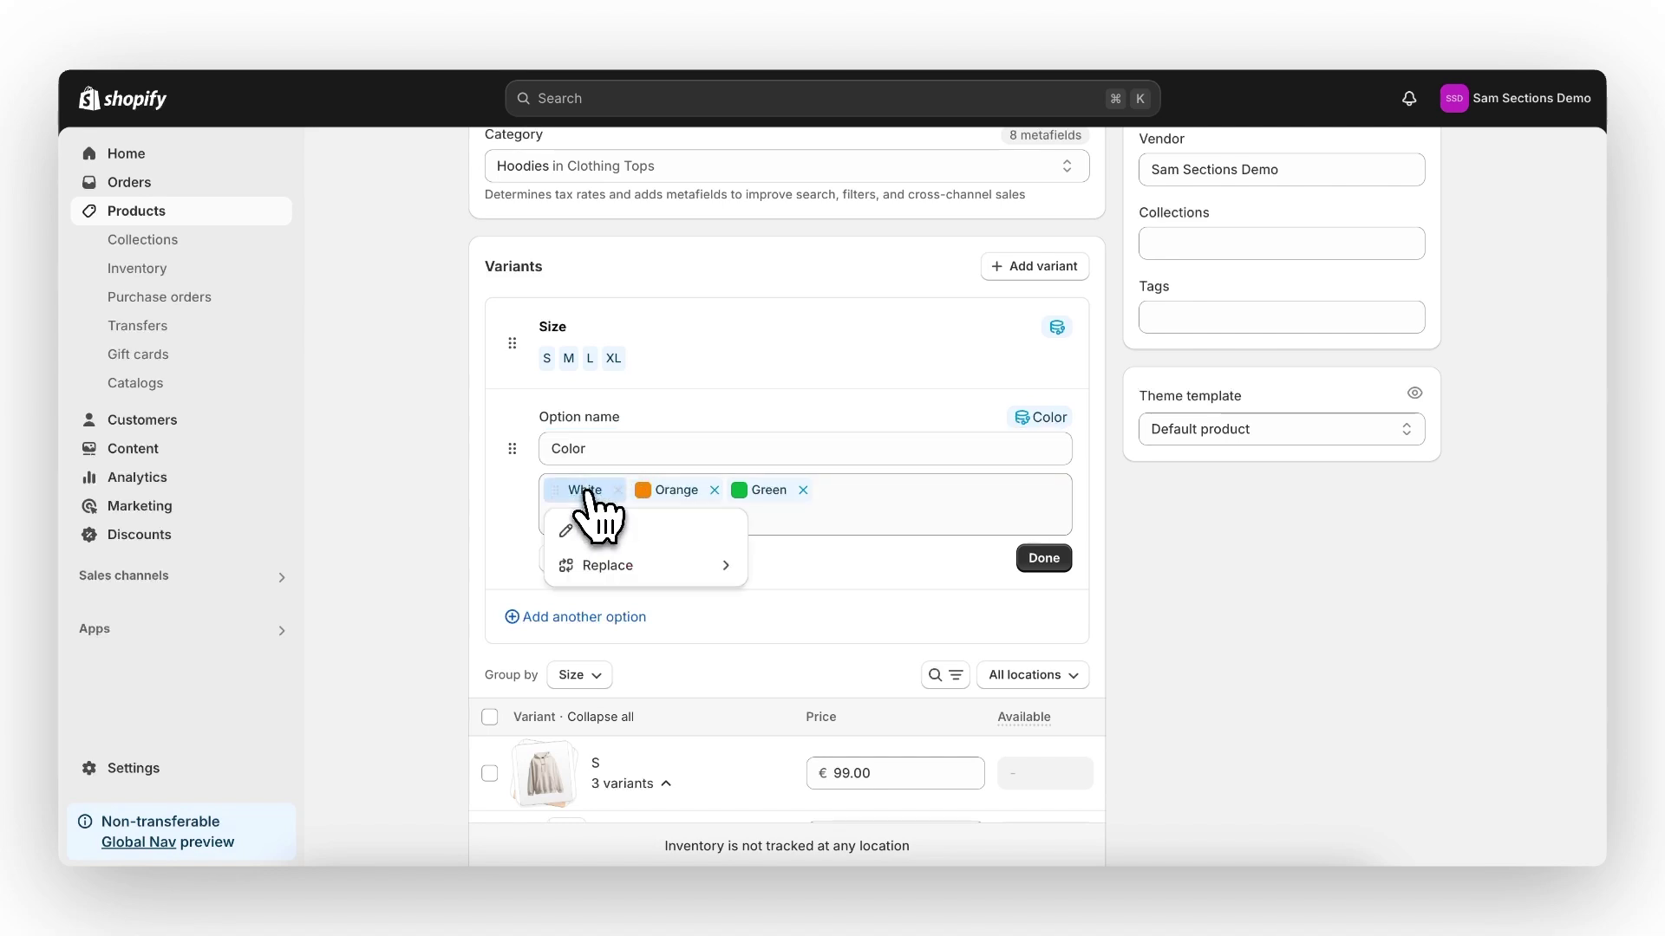
click(601, 529)
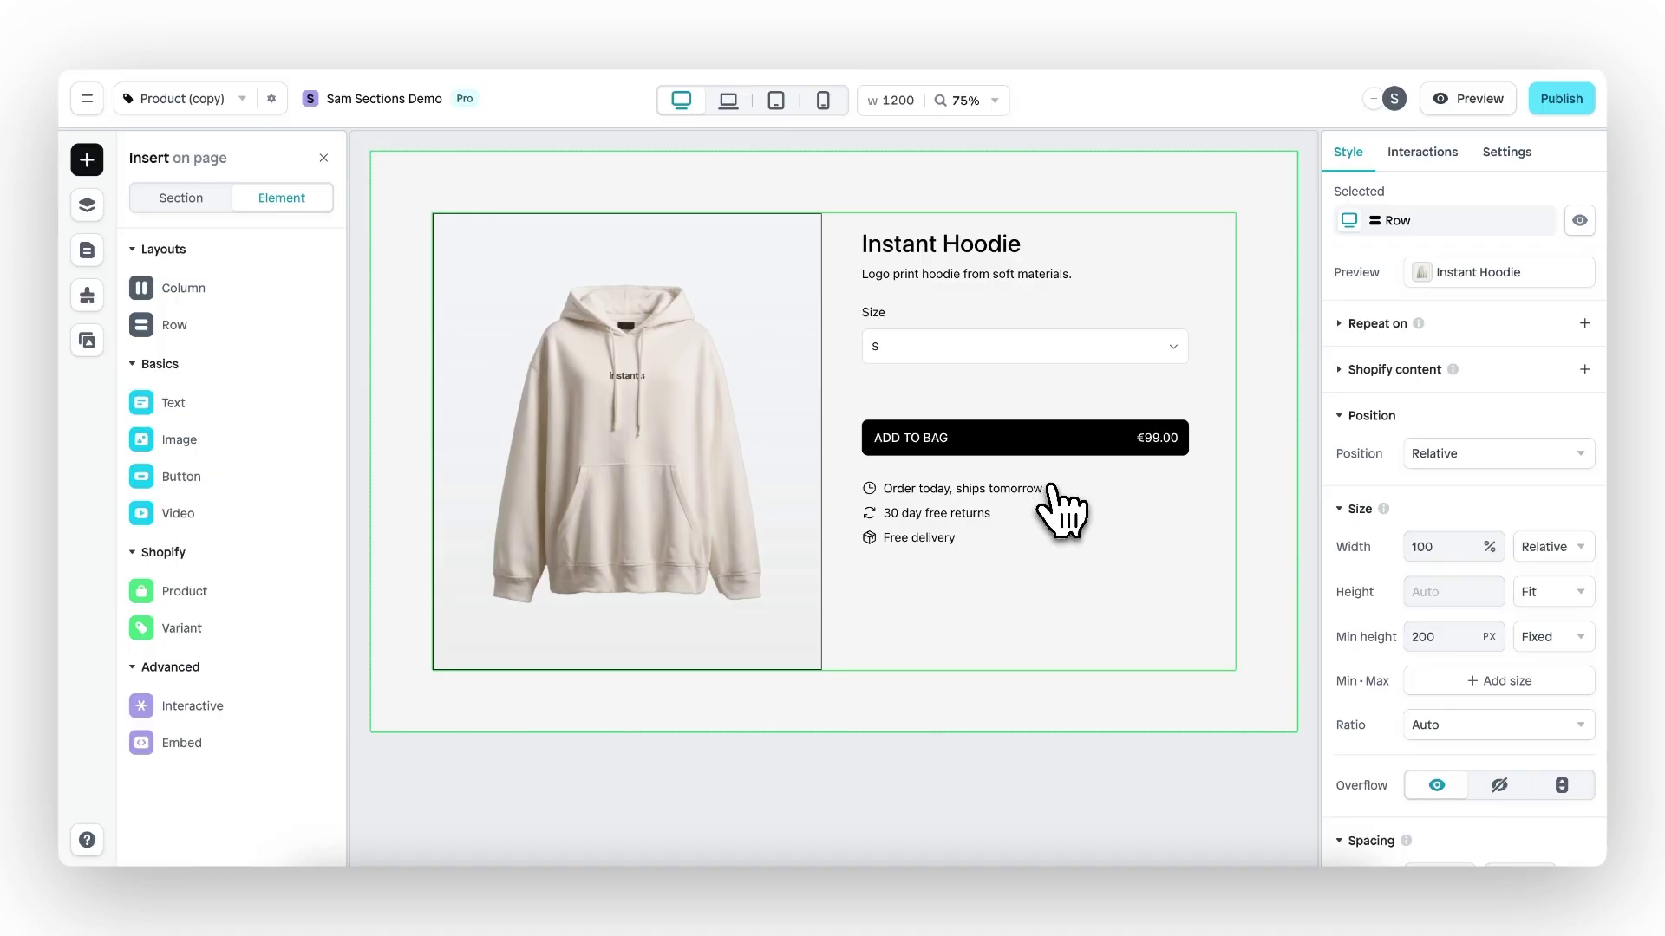
Step: In the page editor, duplicate the Size option row and change the upper copy's label to "Color"
mouse_move(231, 640)
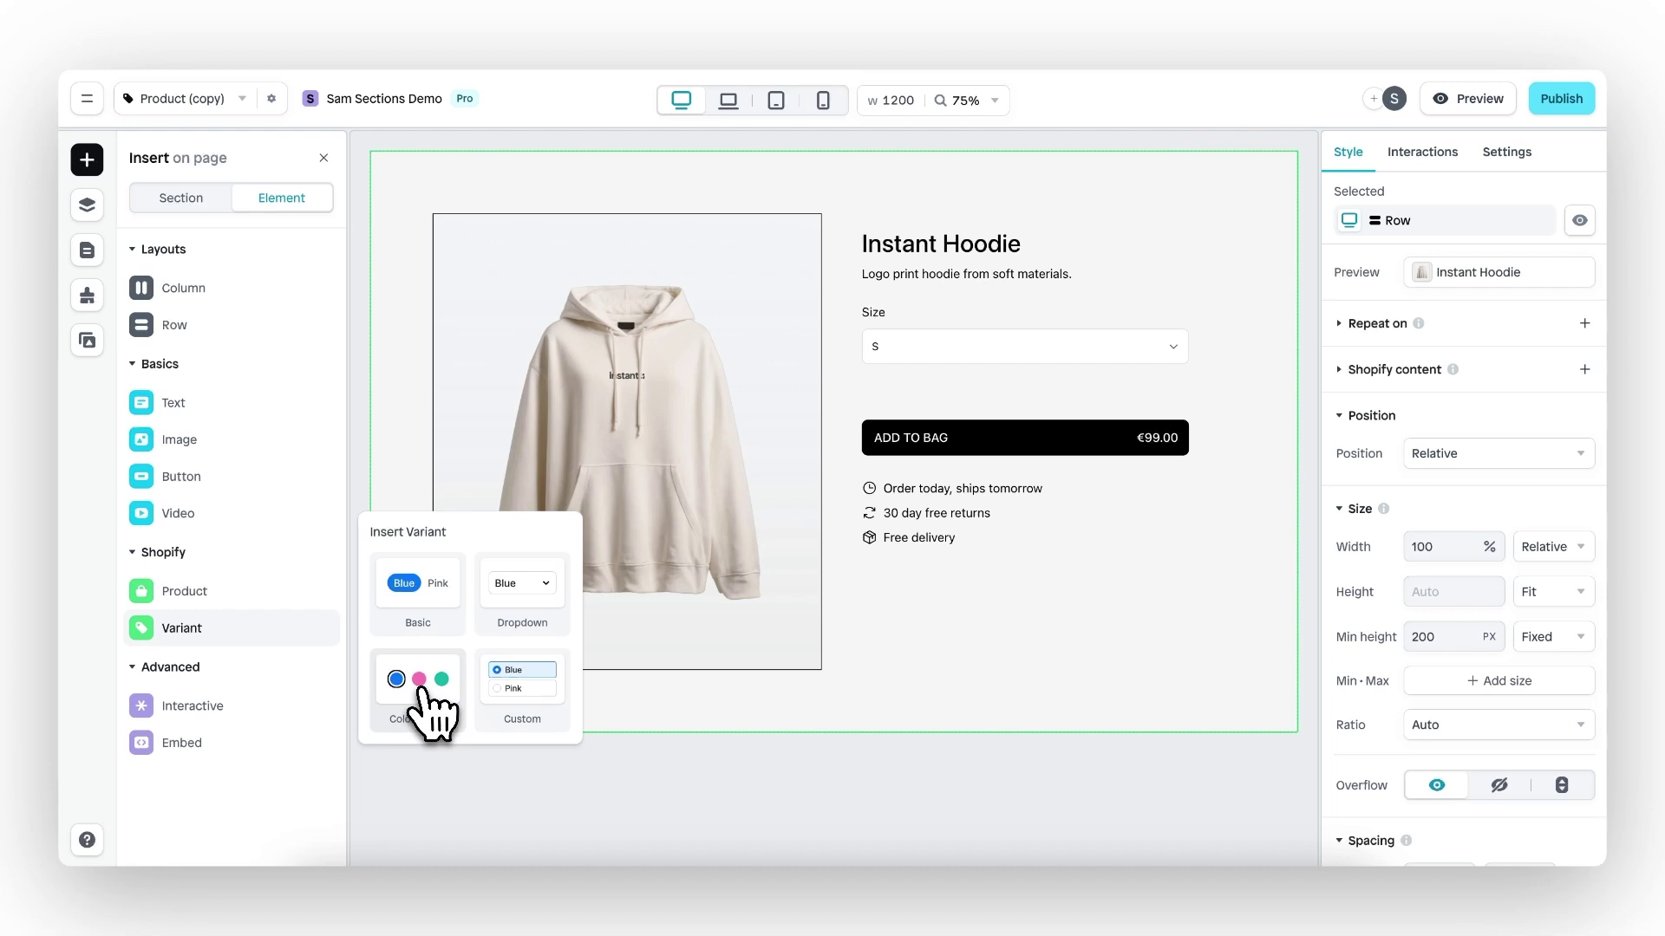
drag(424, 704, 1022, 359)
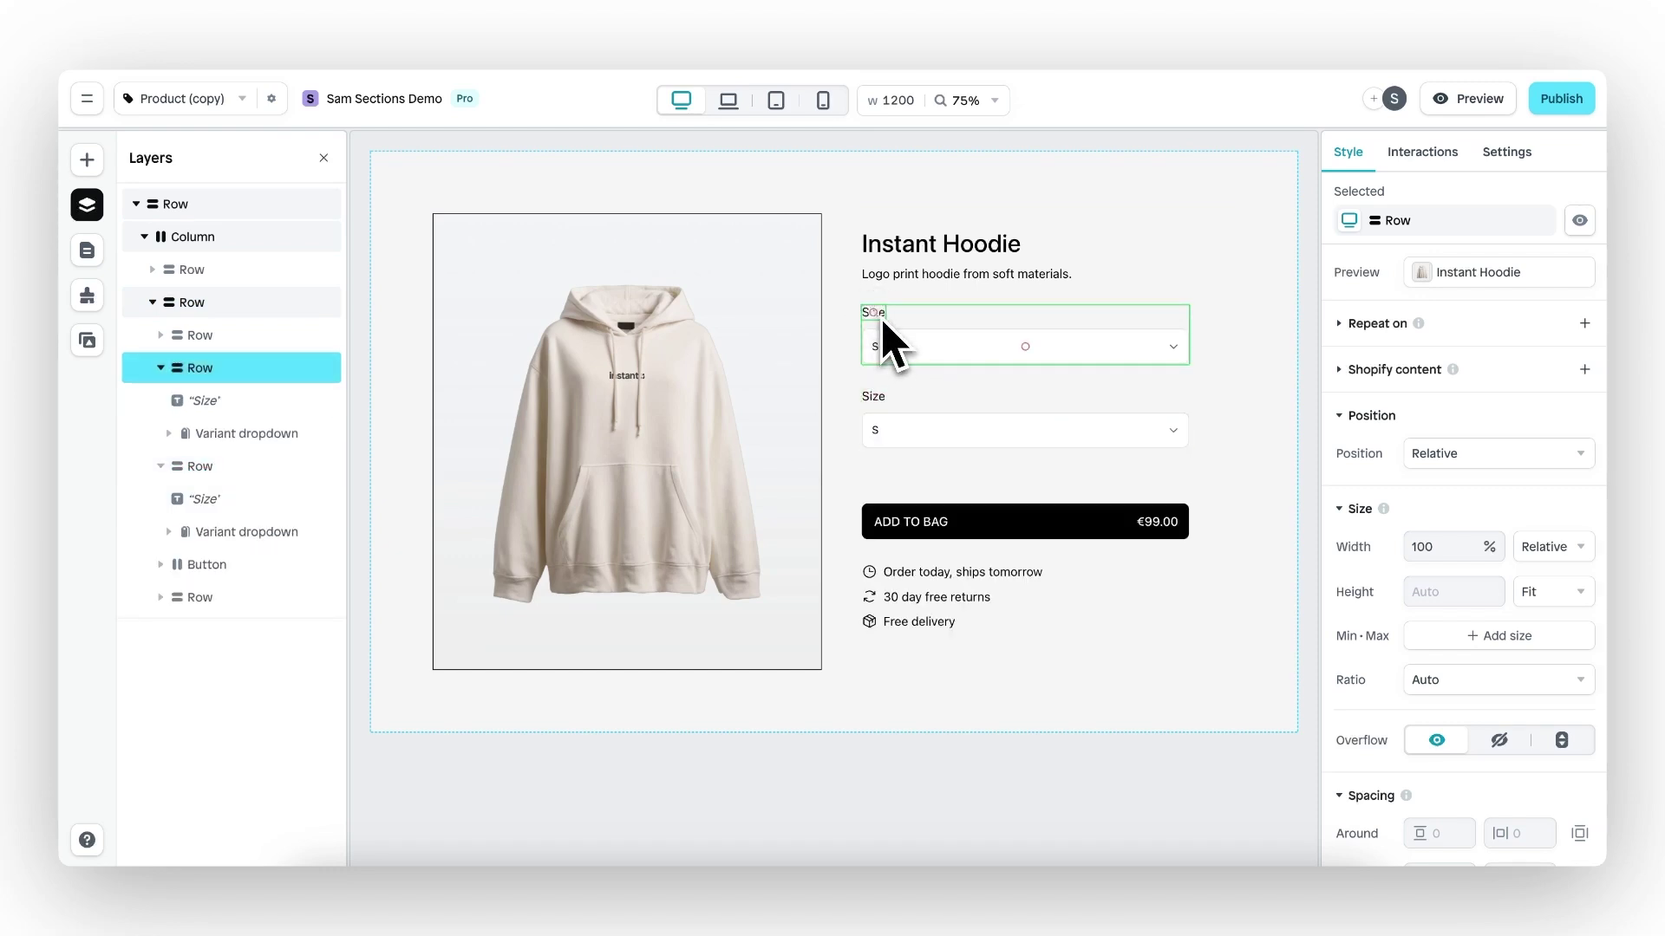
click(883, 316)
double_click(883, 315)
text(Color)
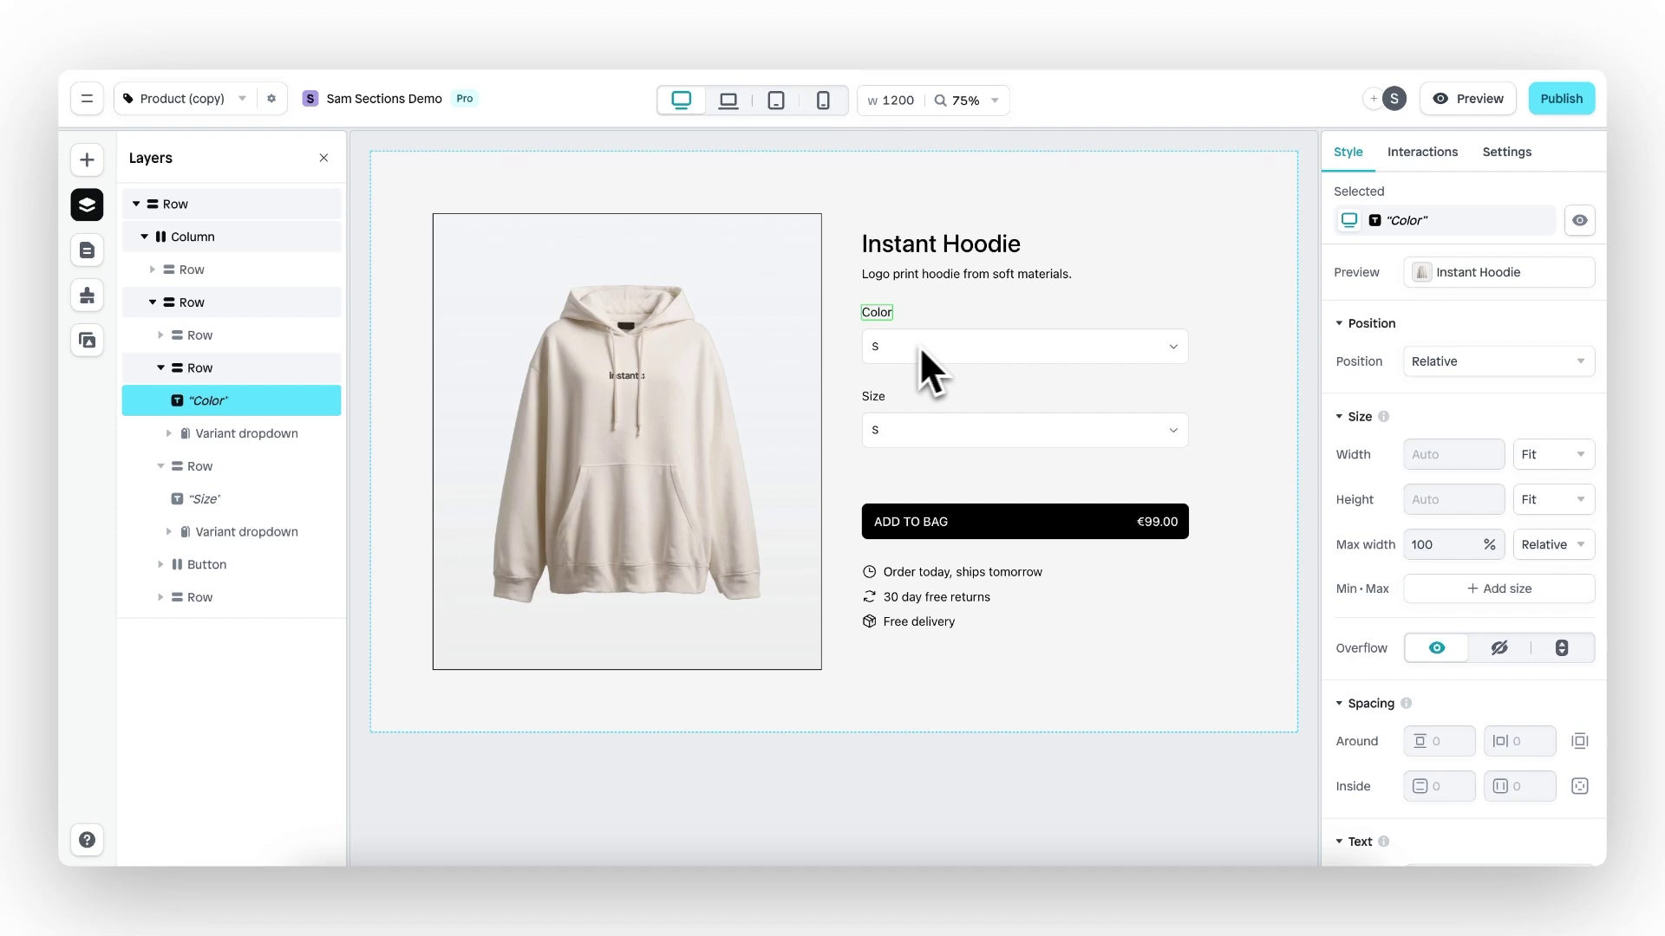
Step: Replace the variant dropdown under the Color label with a Color picker variant element linked to the Color option
click(962, 347)
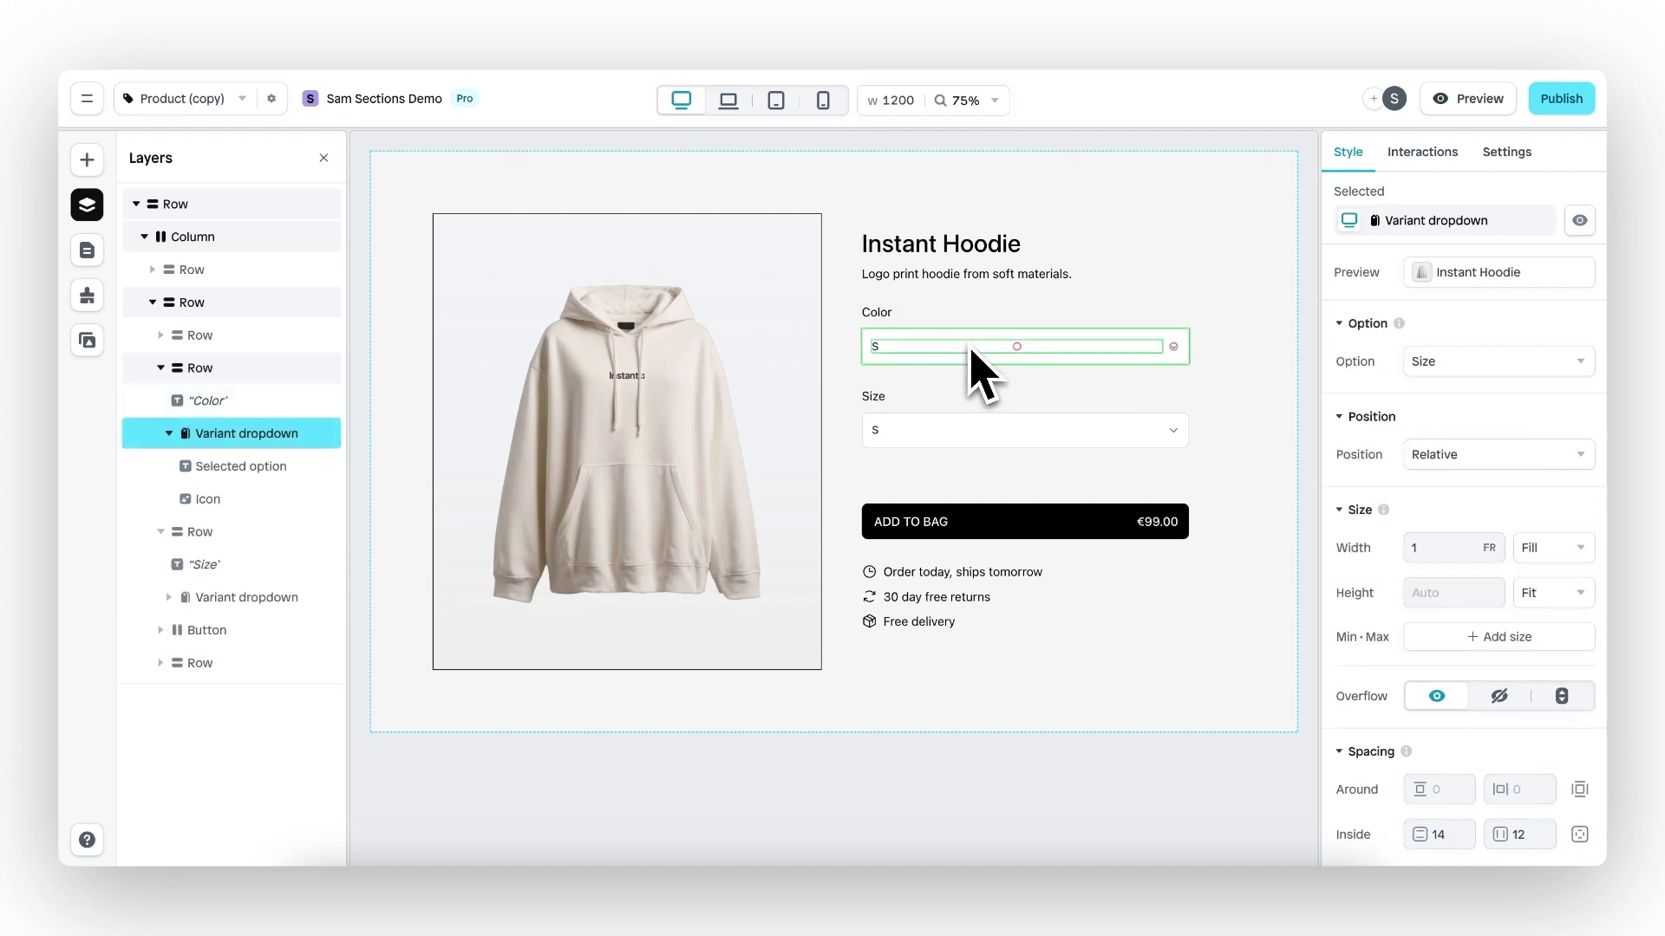
key(Delete)
click(86, 160)
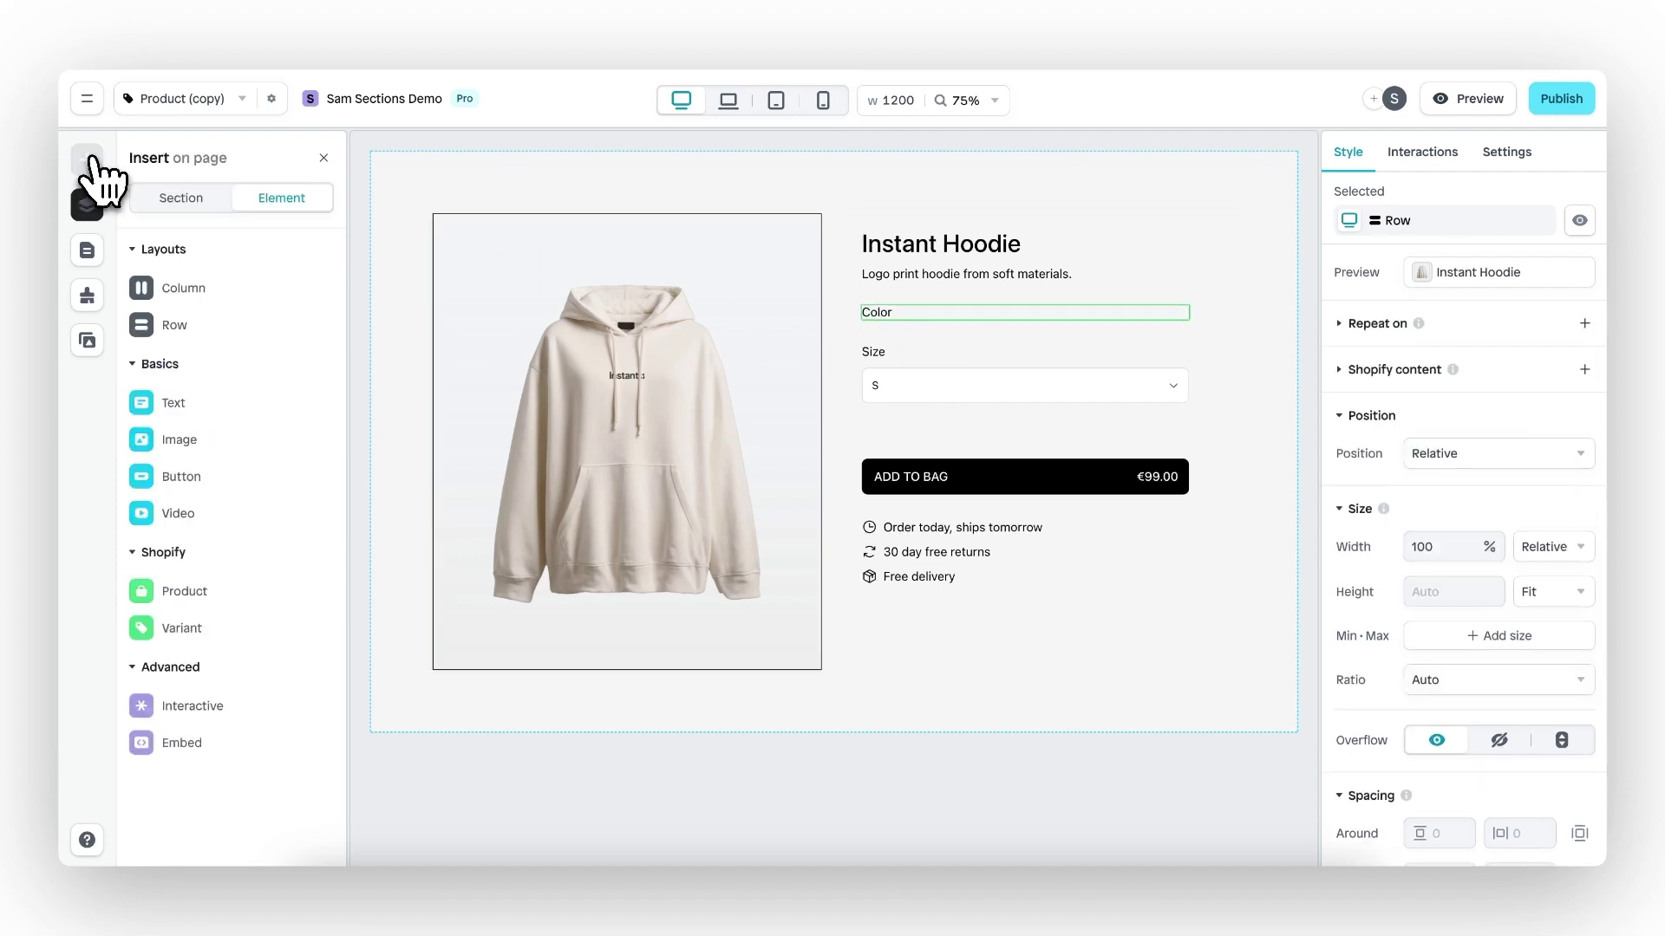
mouse_move(333, 631)
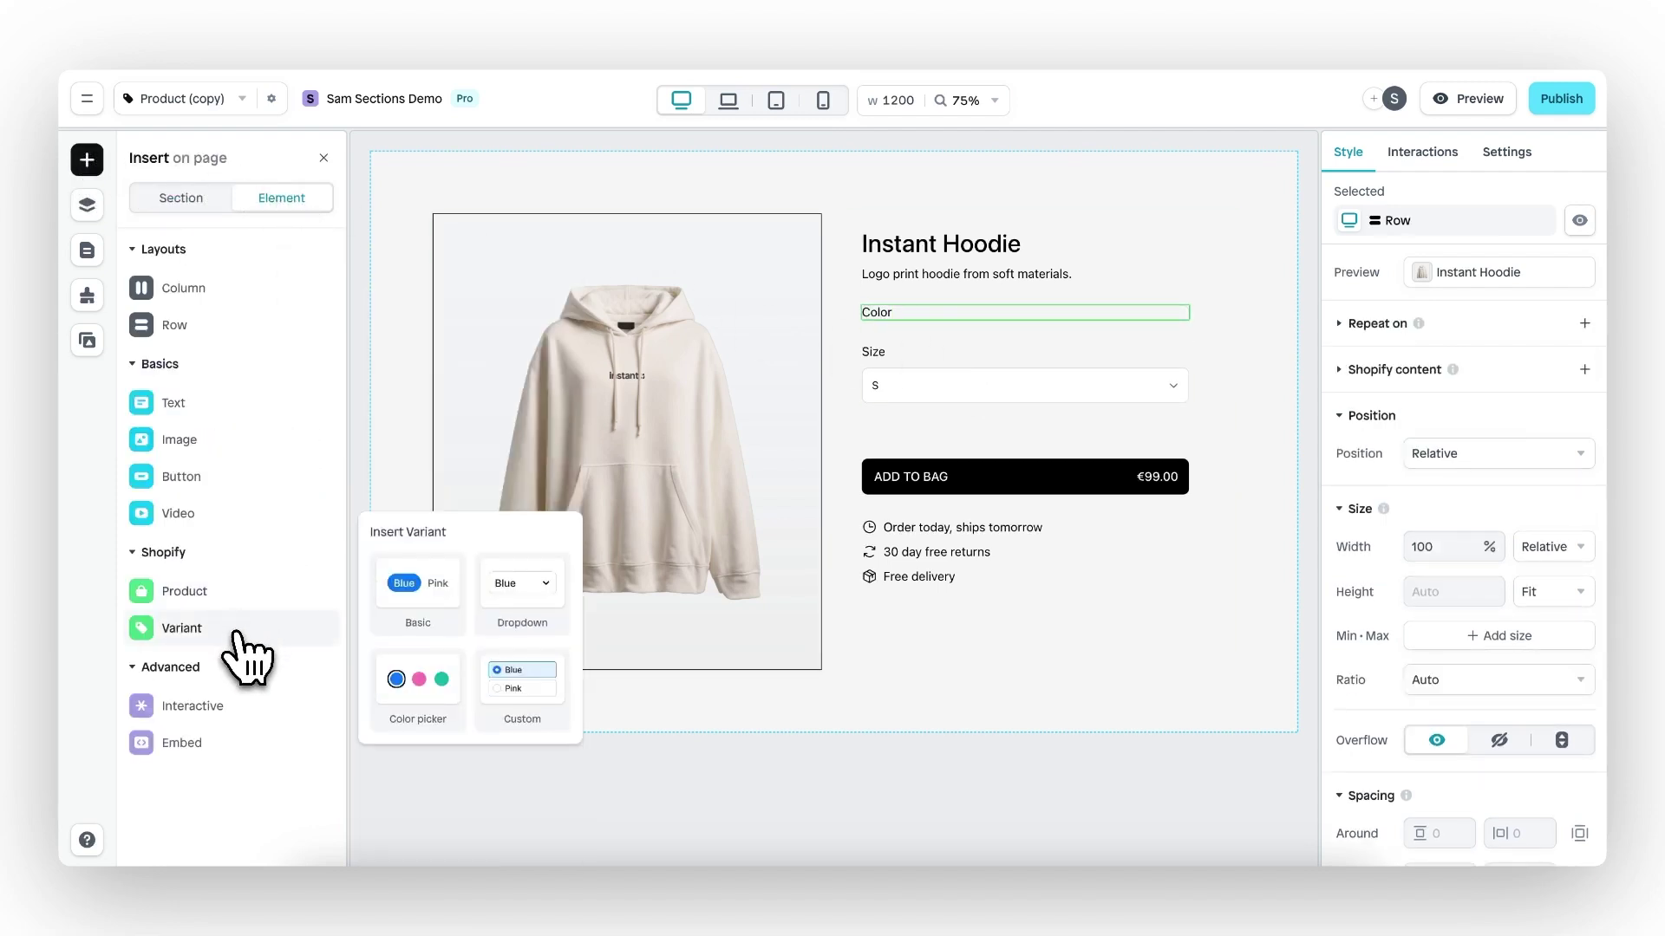
drag(425, 704, 910, 342)
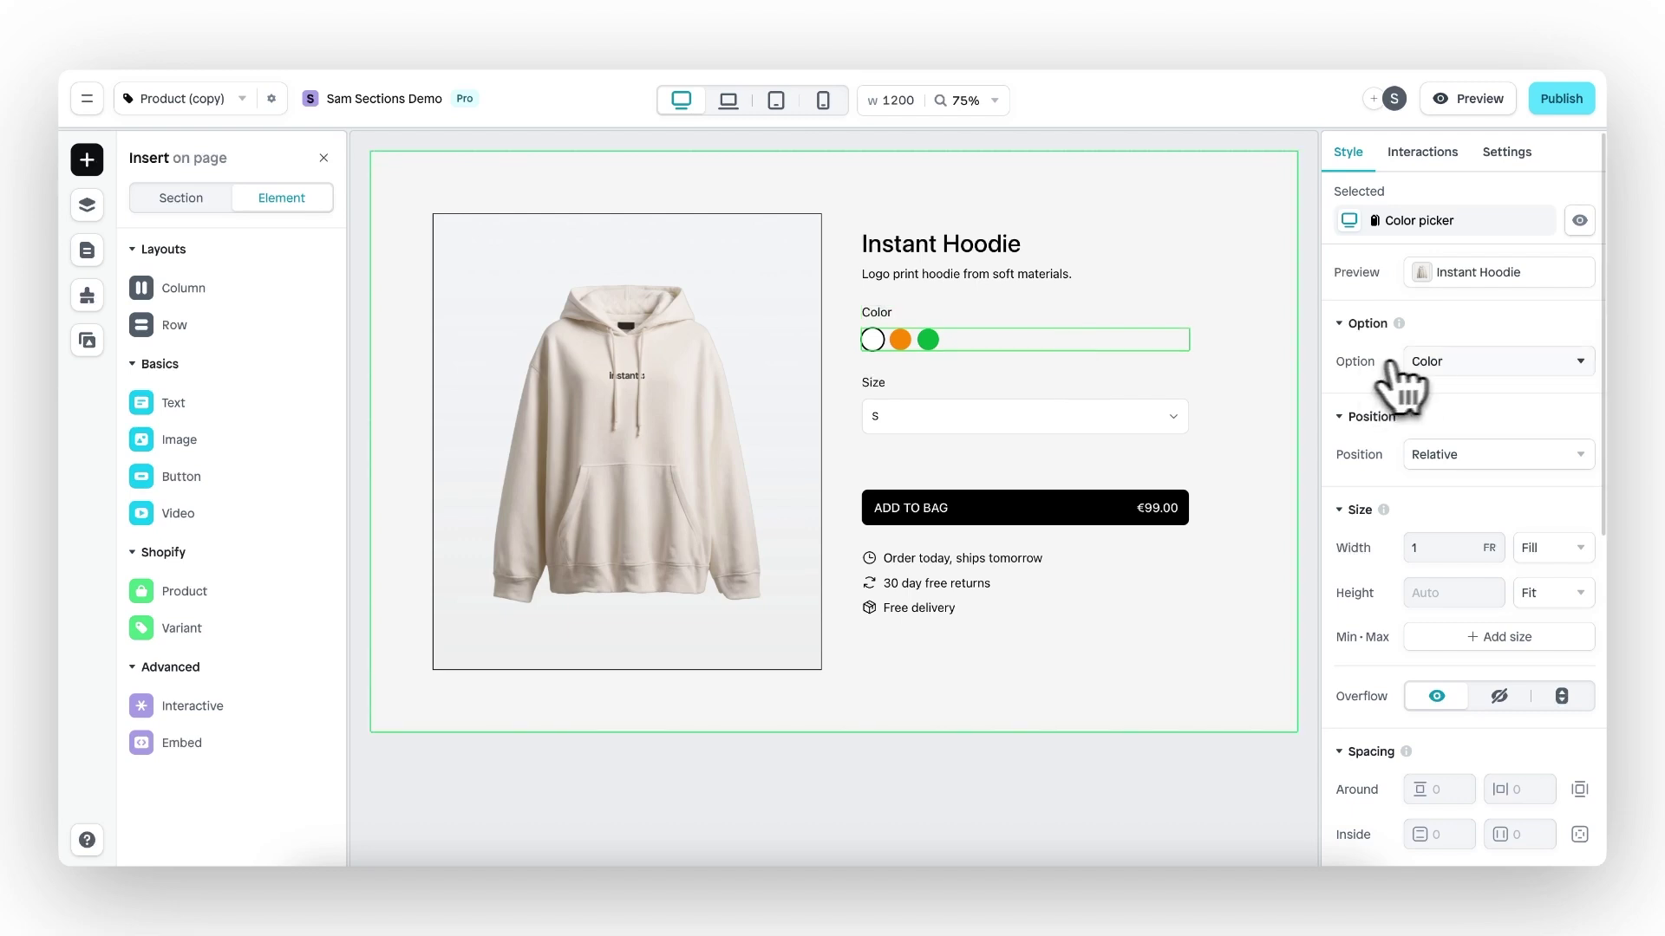
click(1415, 364)
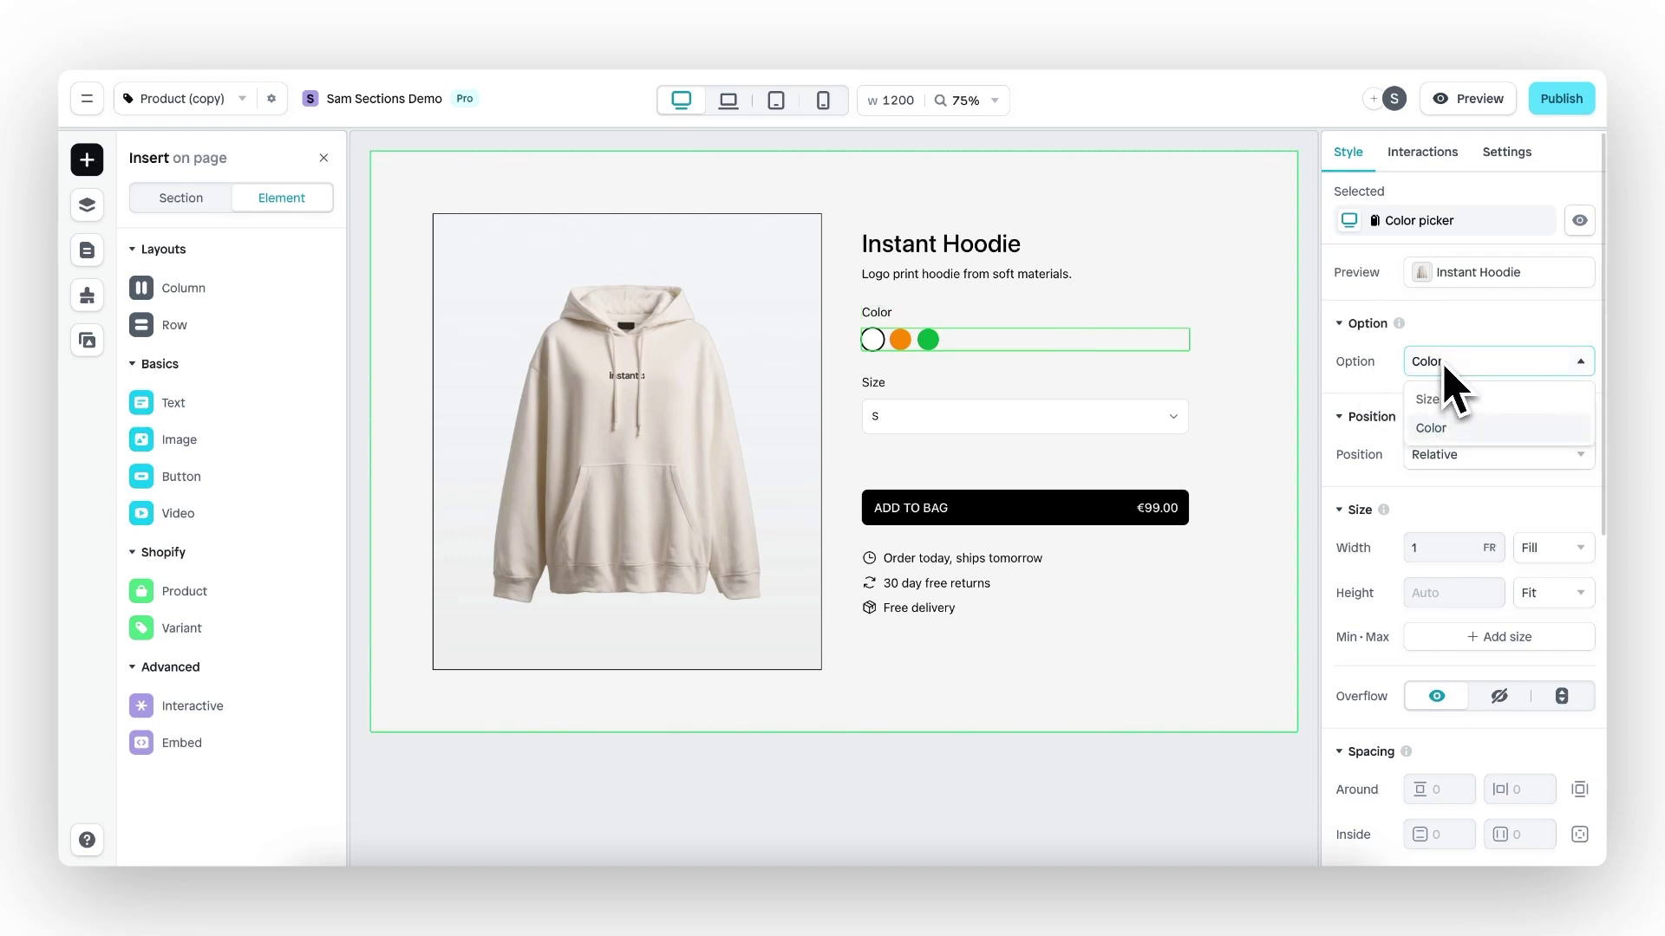
click(1460, 429)
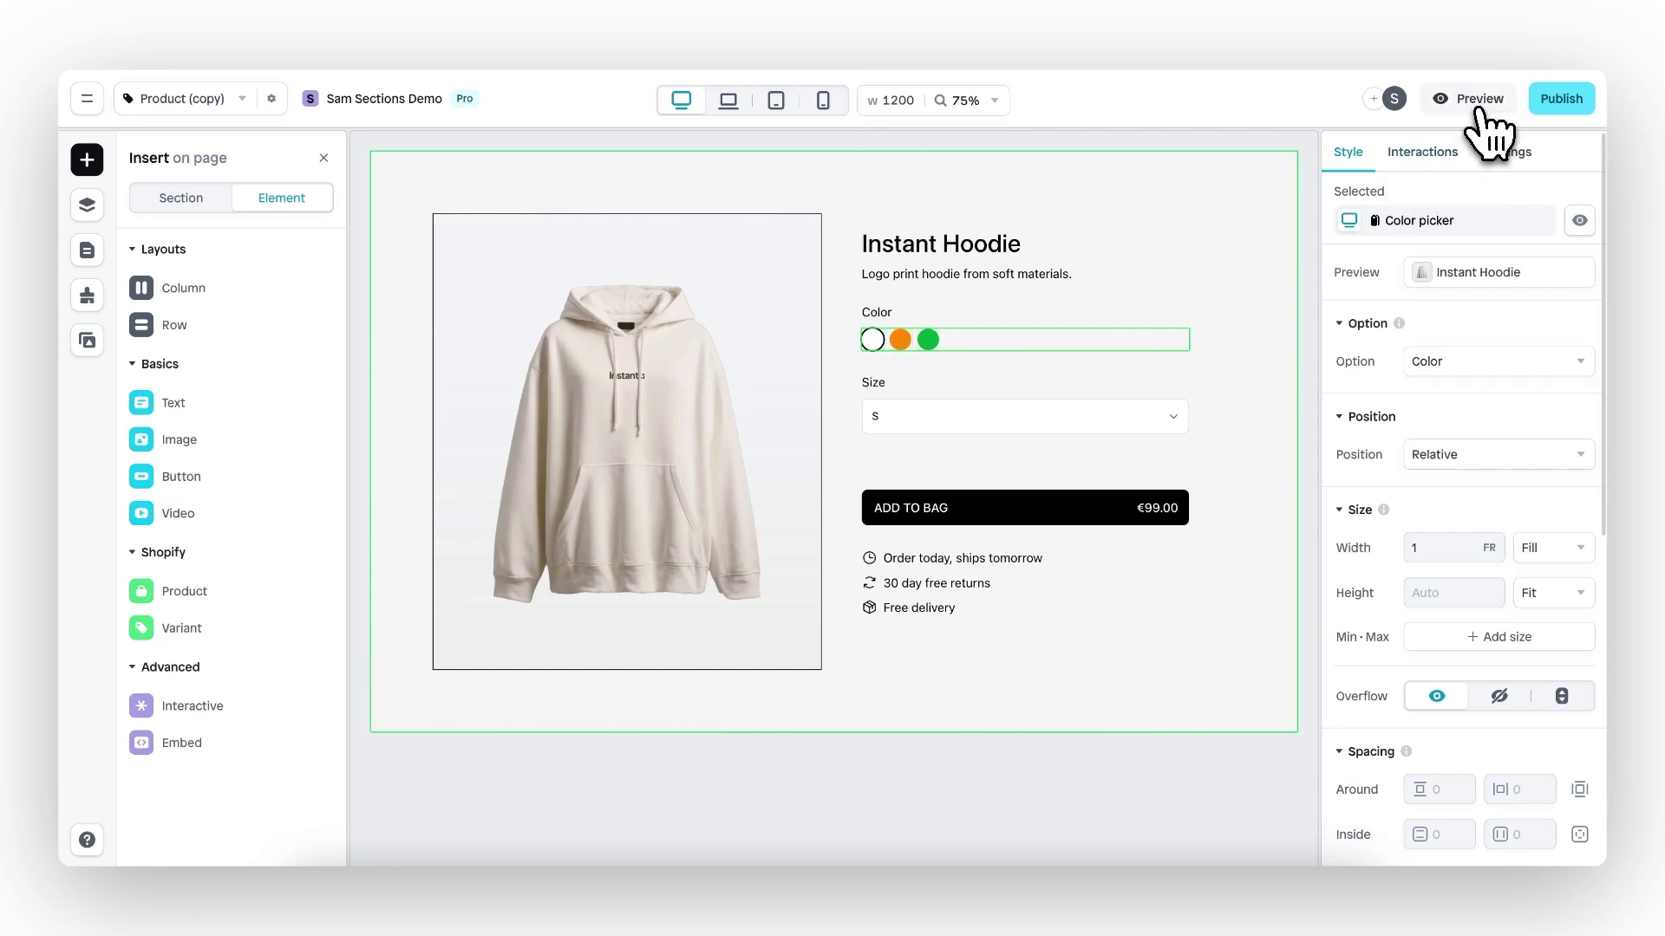
Step: Preview the page, test the orange, green and white swatches on the hoodie, and return to the editor
click(1471, 100)
click(921, 382)
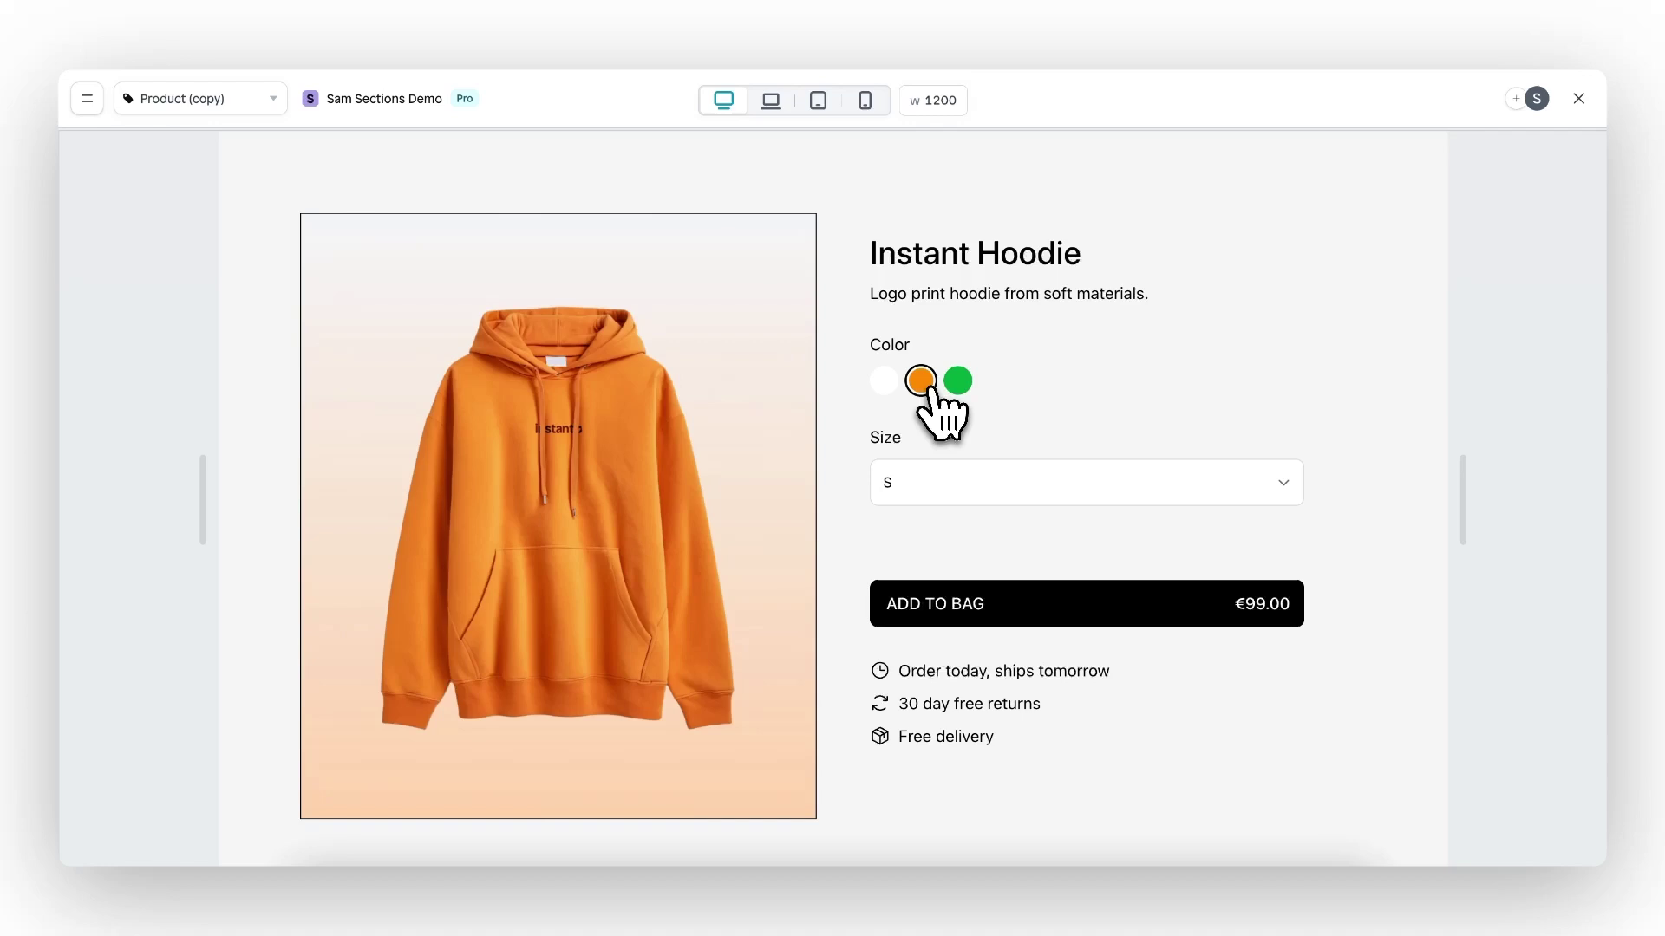
click(958, 382)
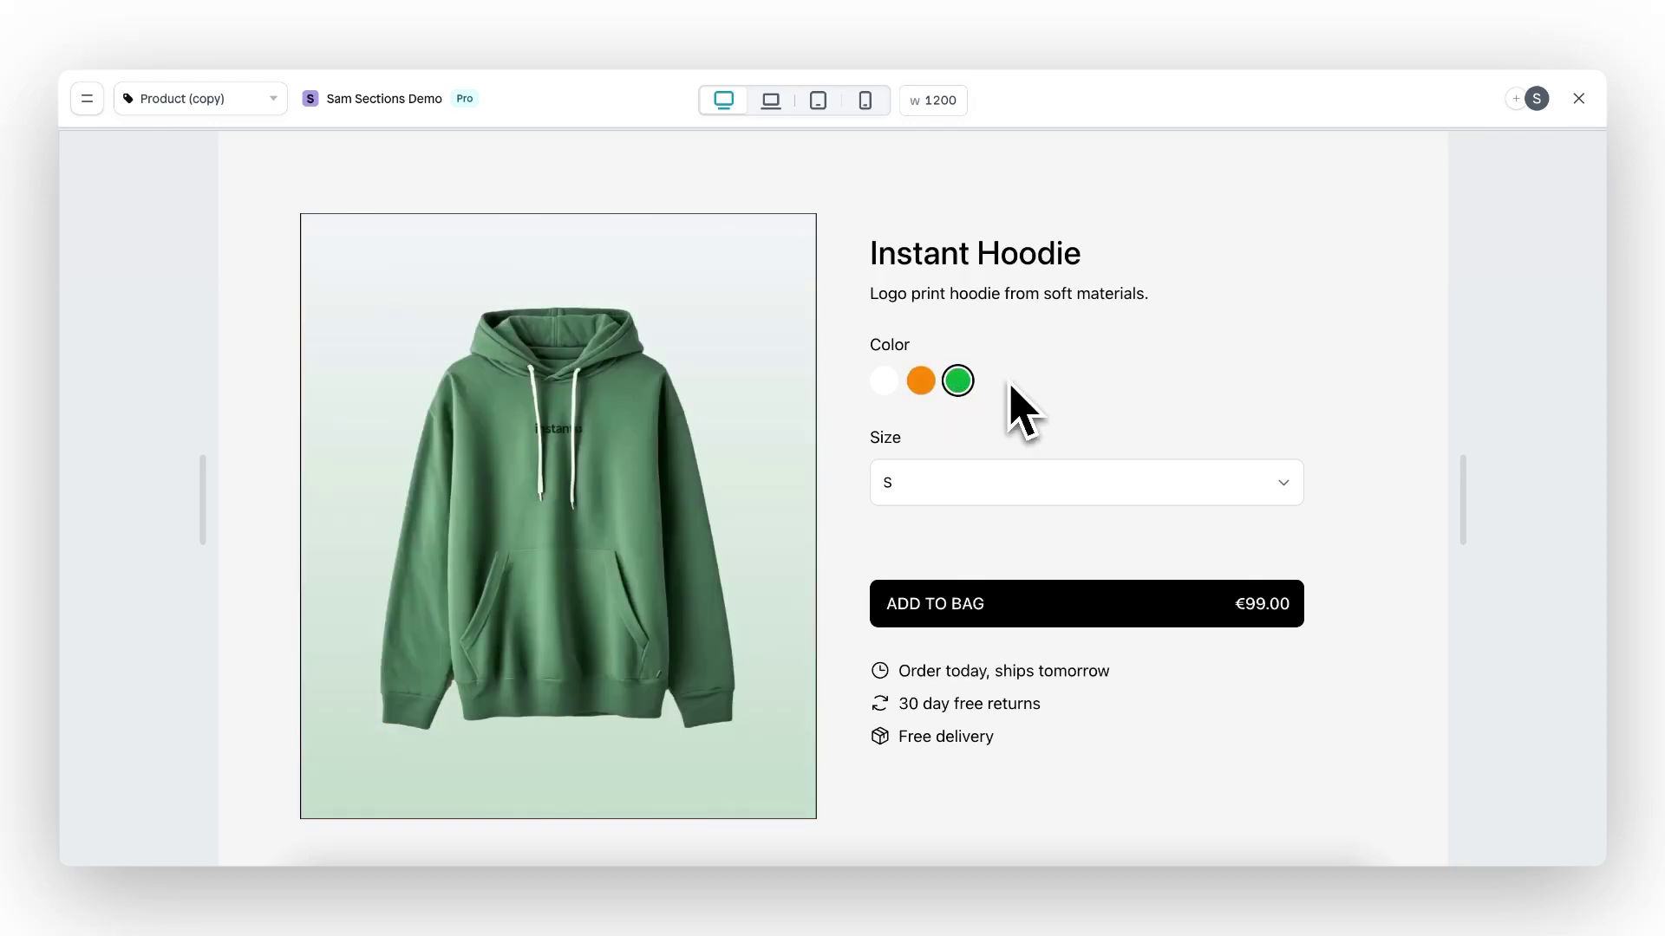
click(921, 381)
click(886, 382)
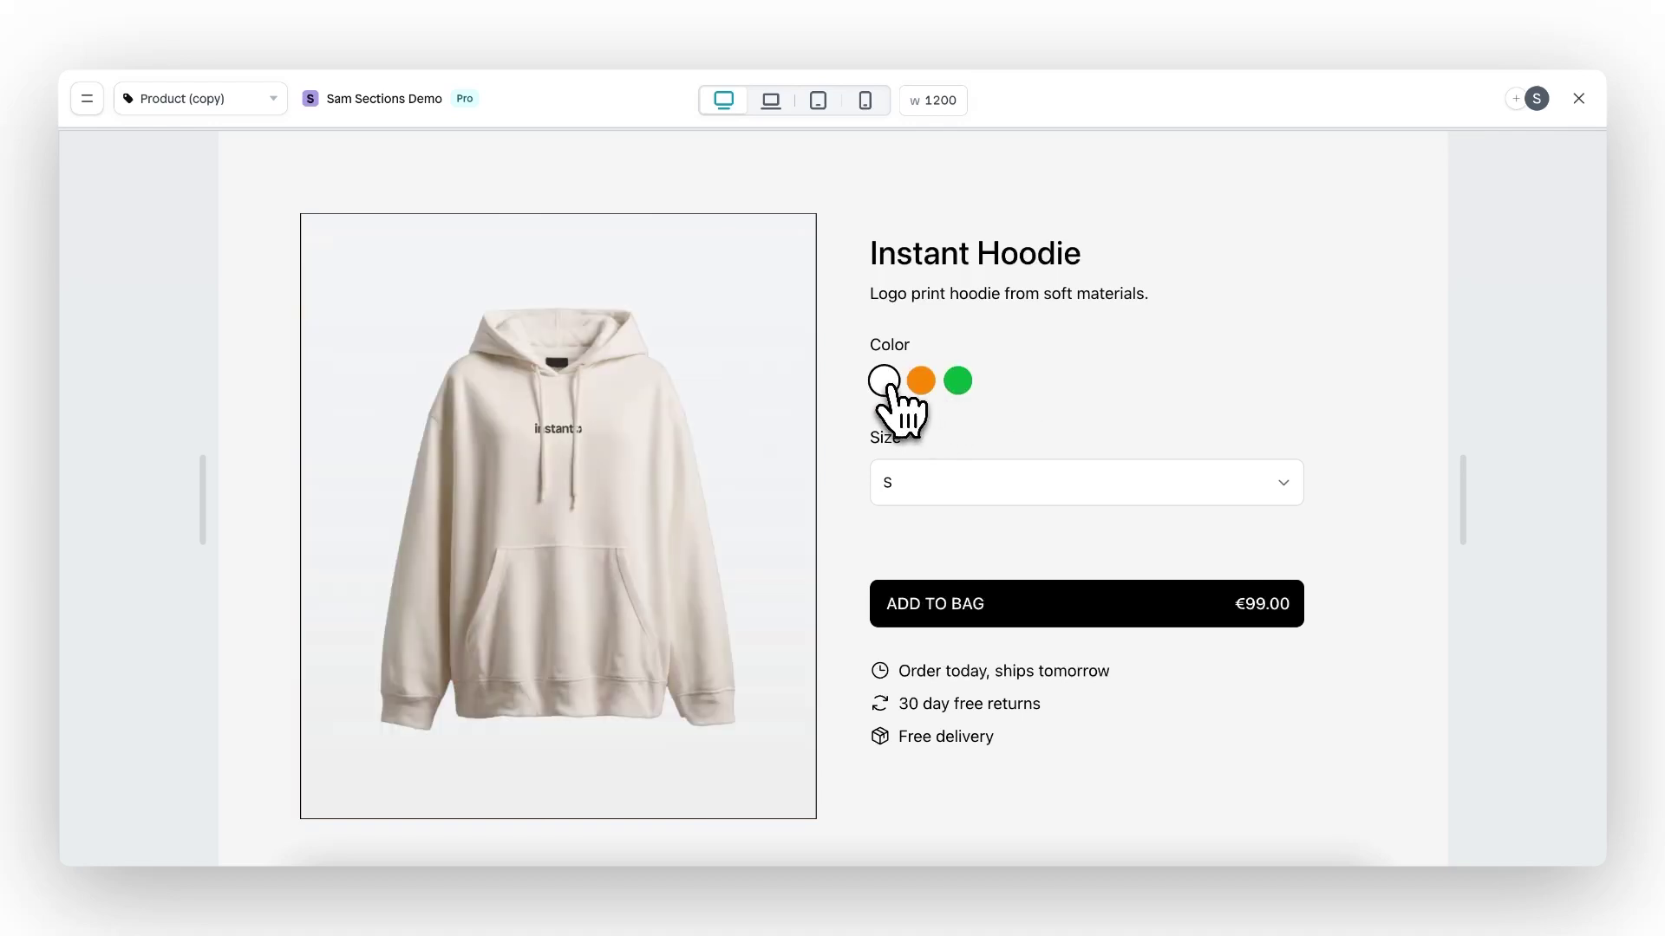
click(1578, 99)
Step: Select the color picker's Options element and examine the shadow and border in its Active state interaction settings
click(1013, 341)
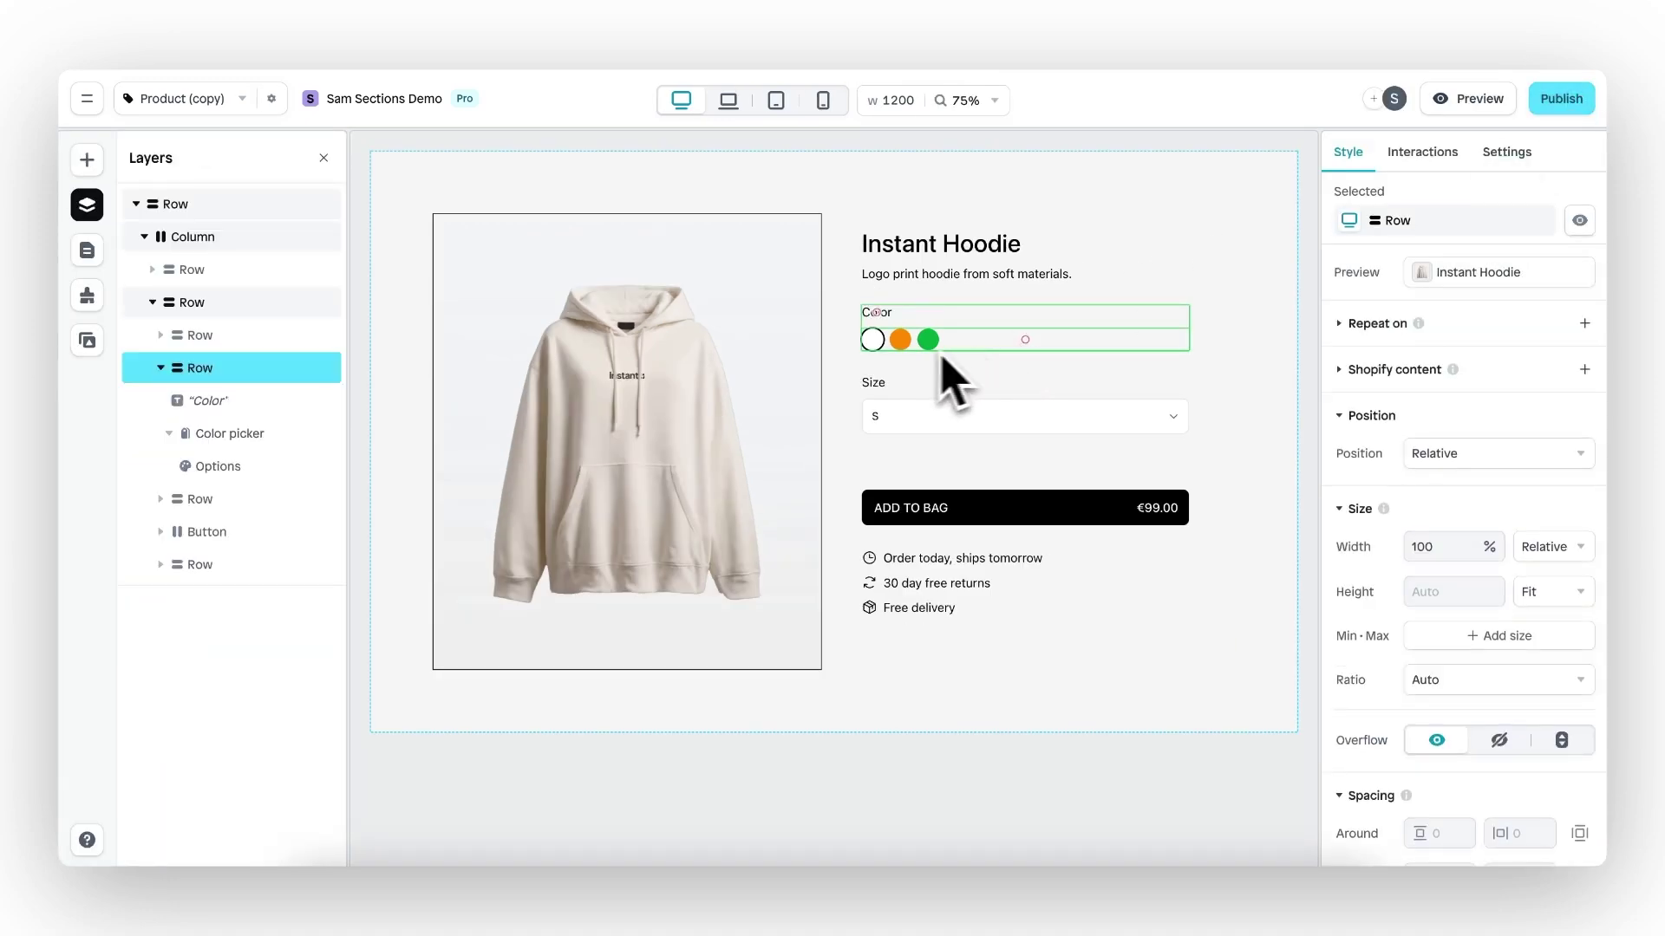
click(912, 346)
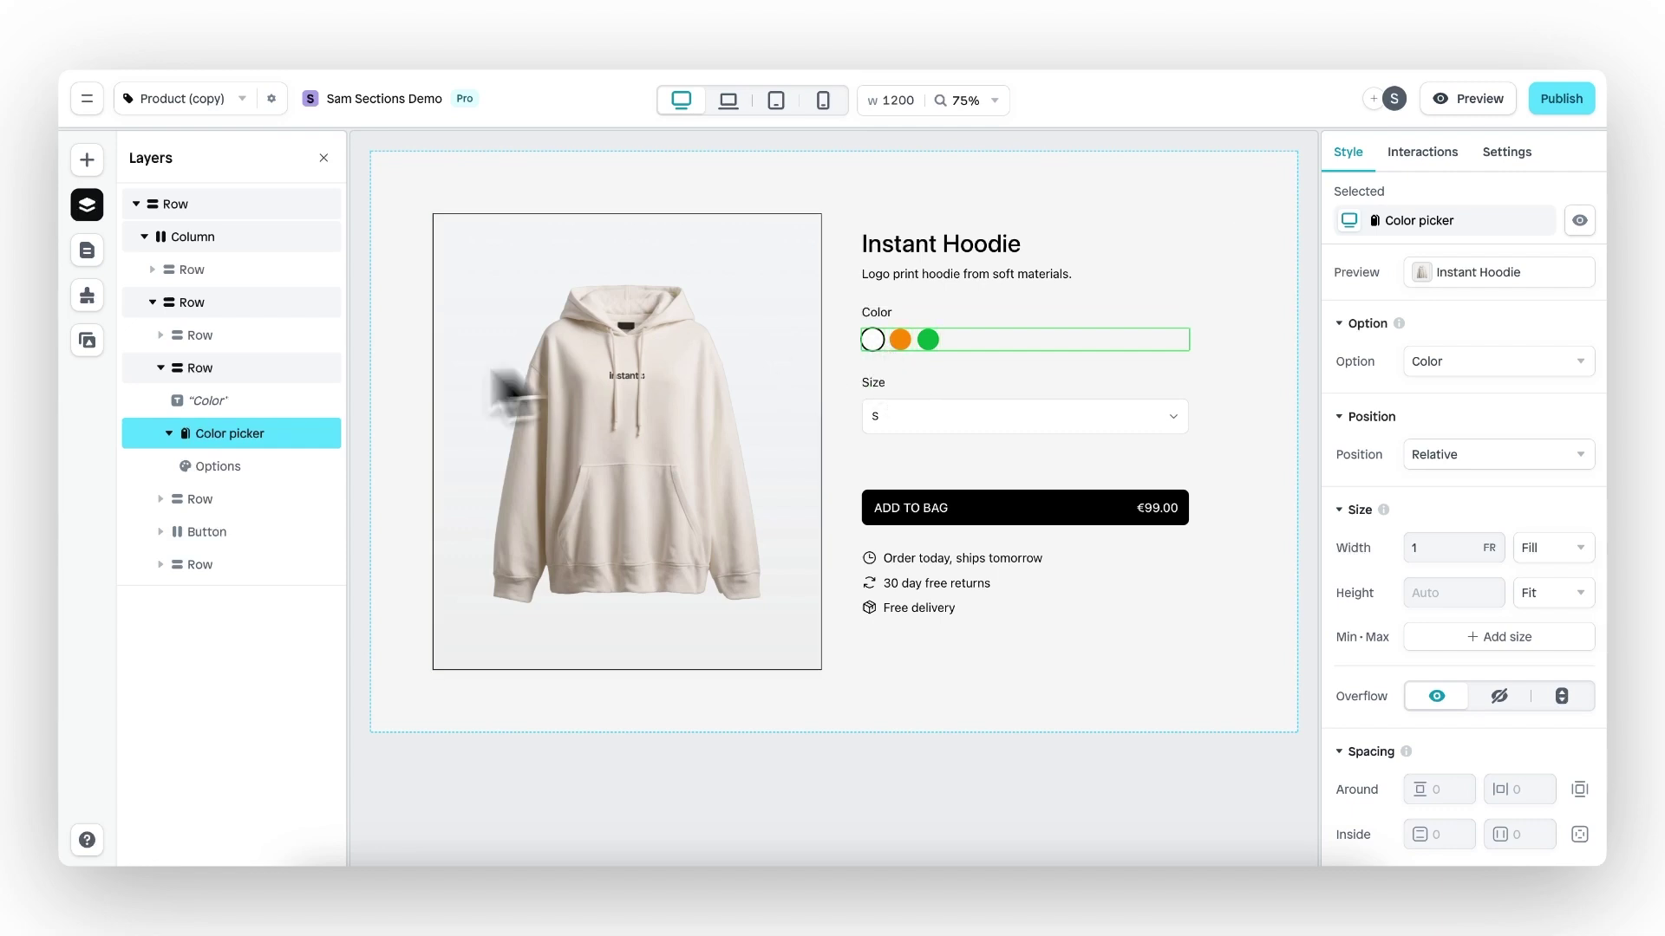
click(275, 477)
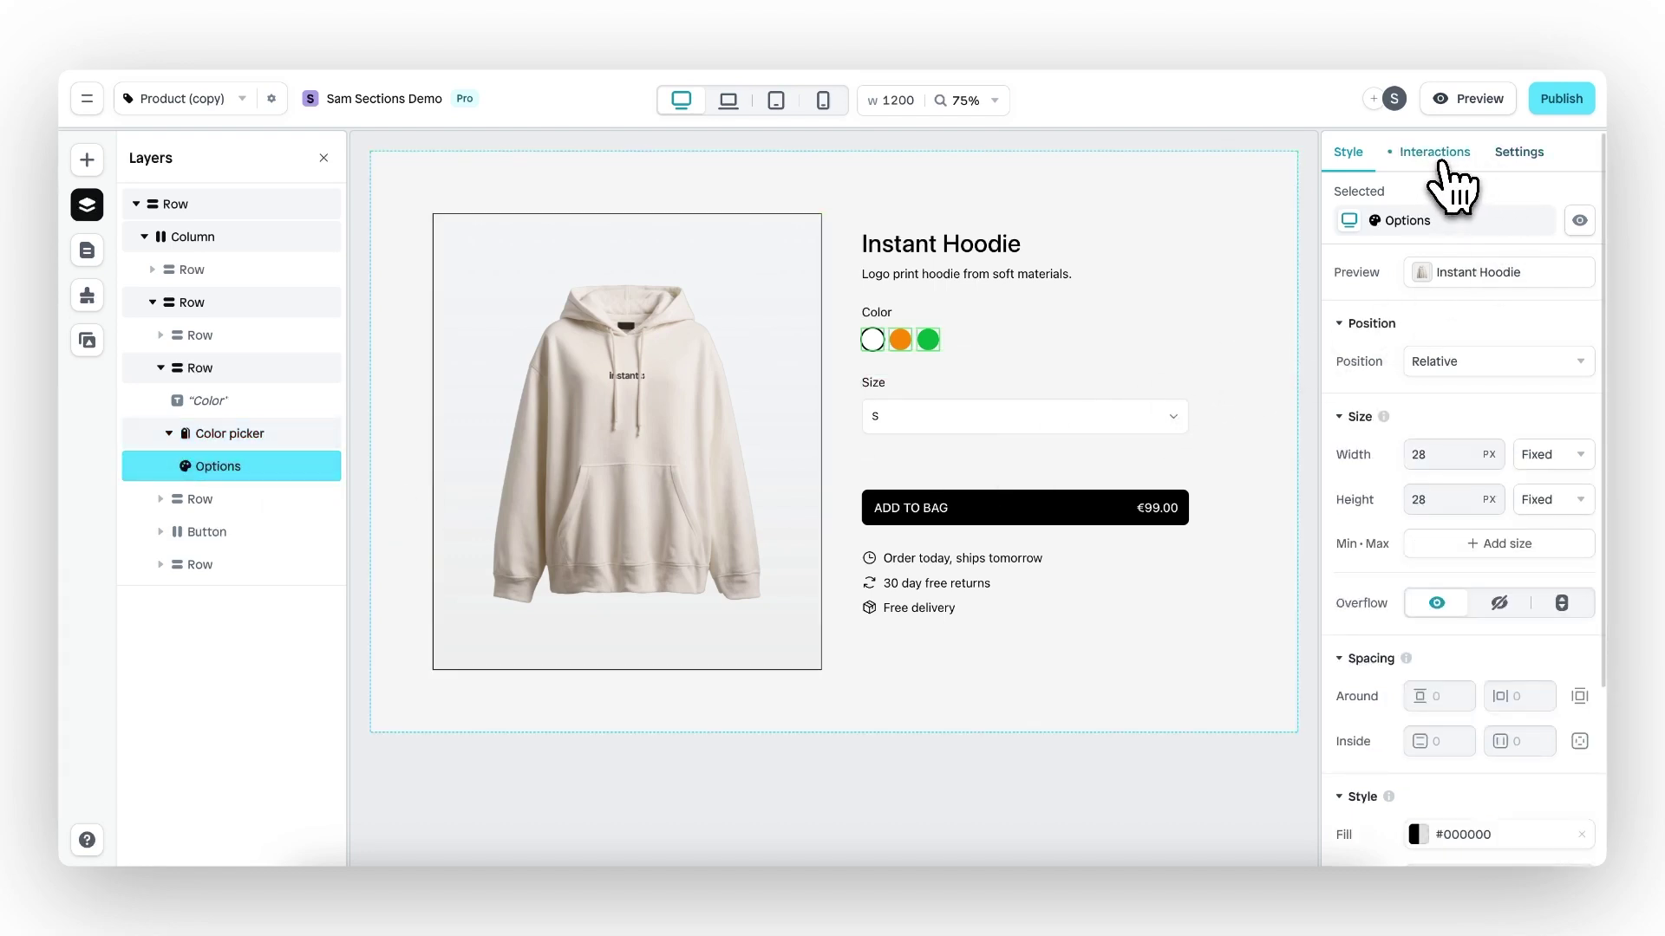
click(1445, 167)
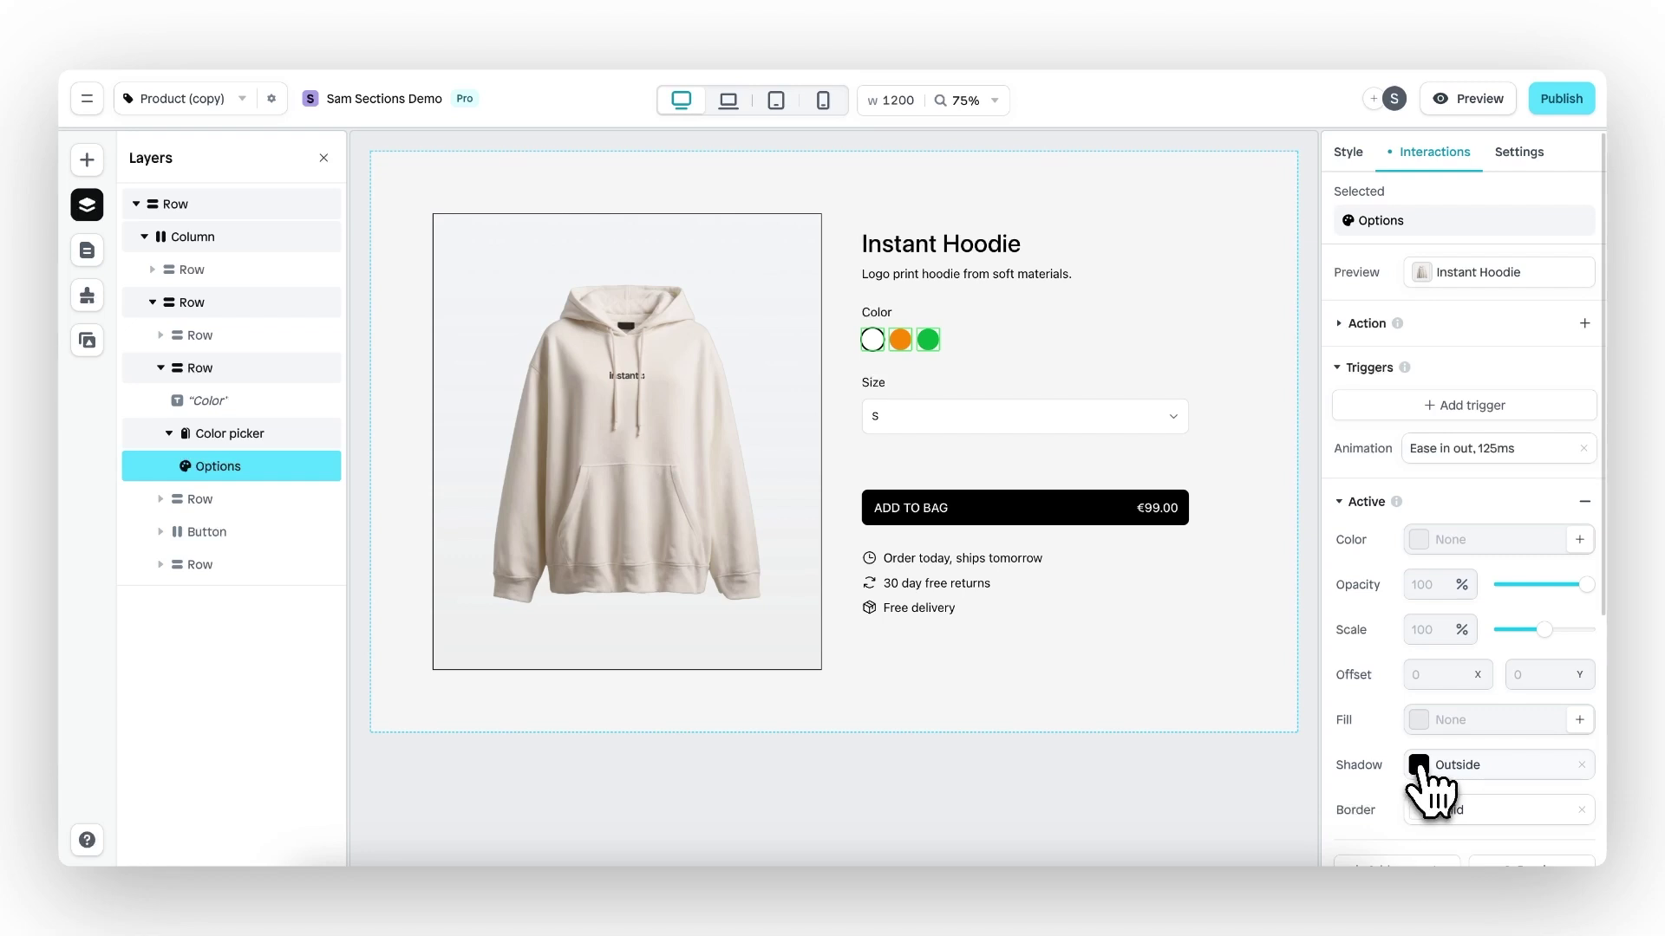
scroll(1426, 780, down, 3)
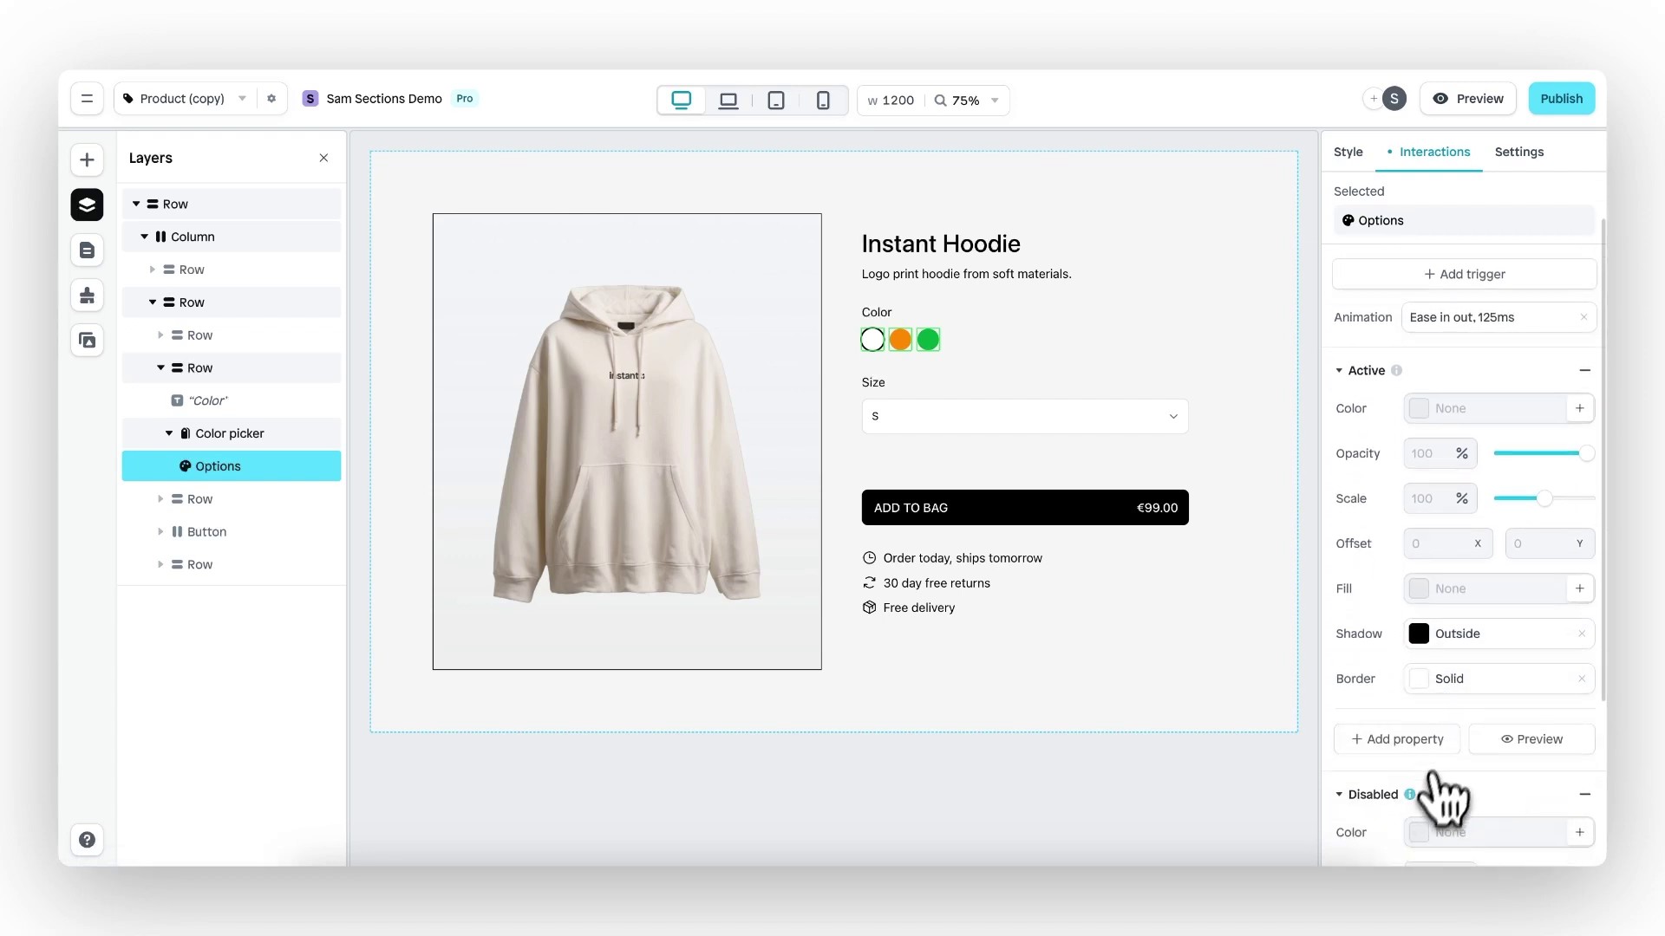
click(1392, 744)
click(1388, 715)
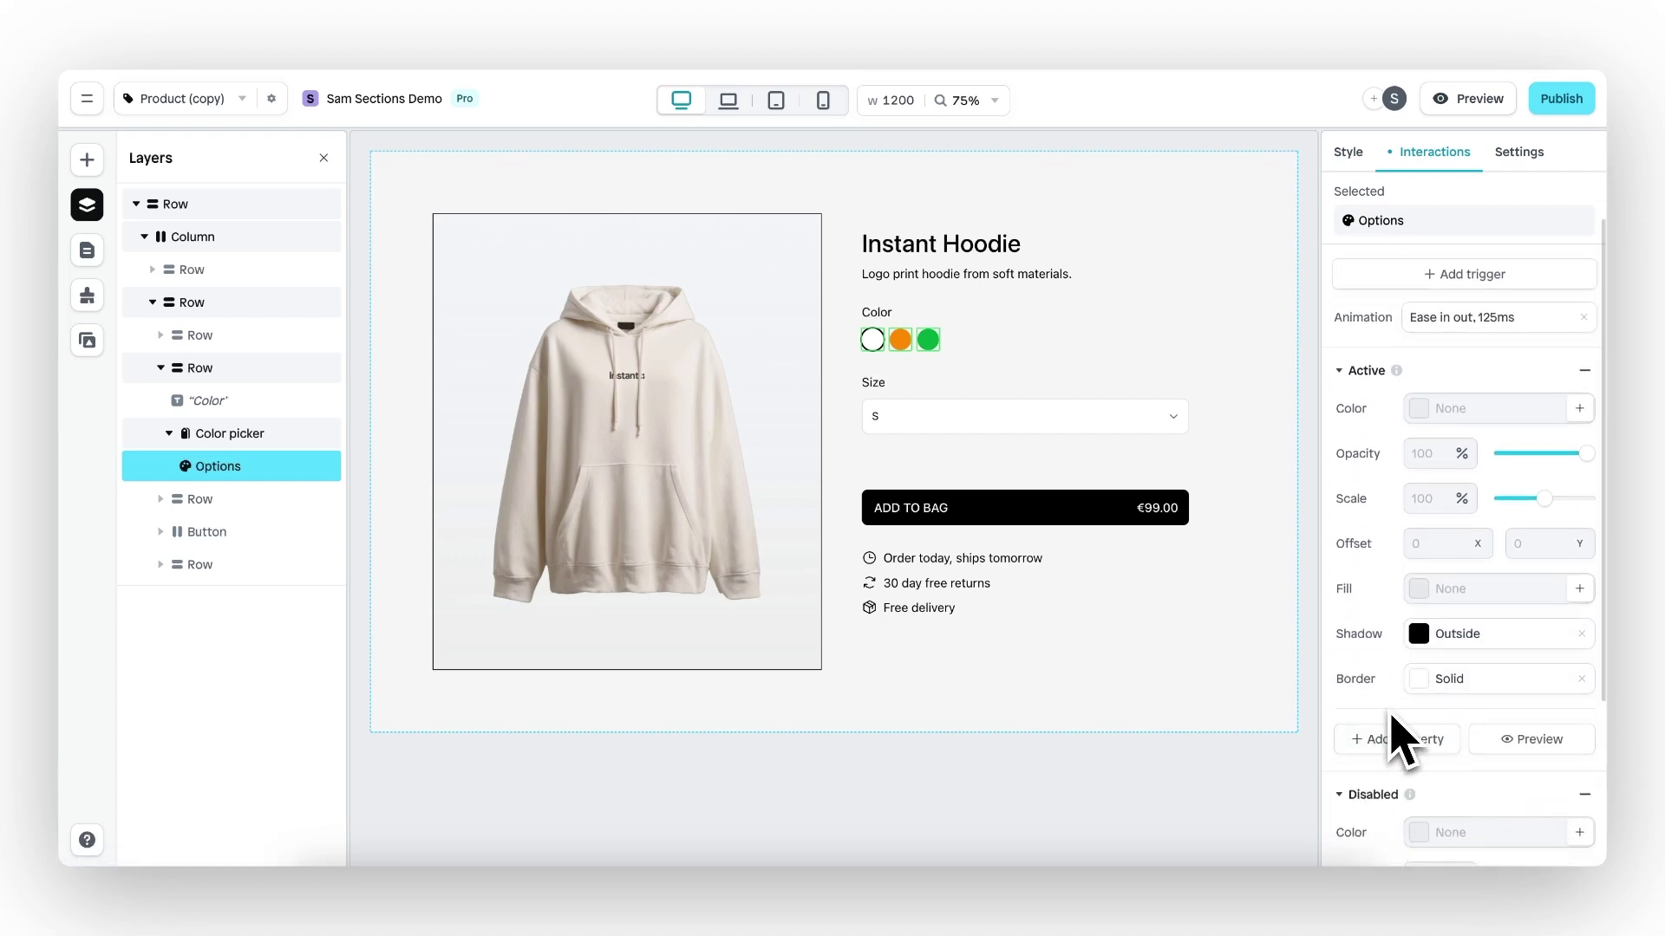